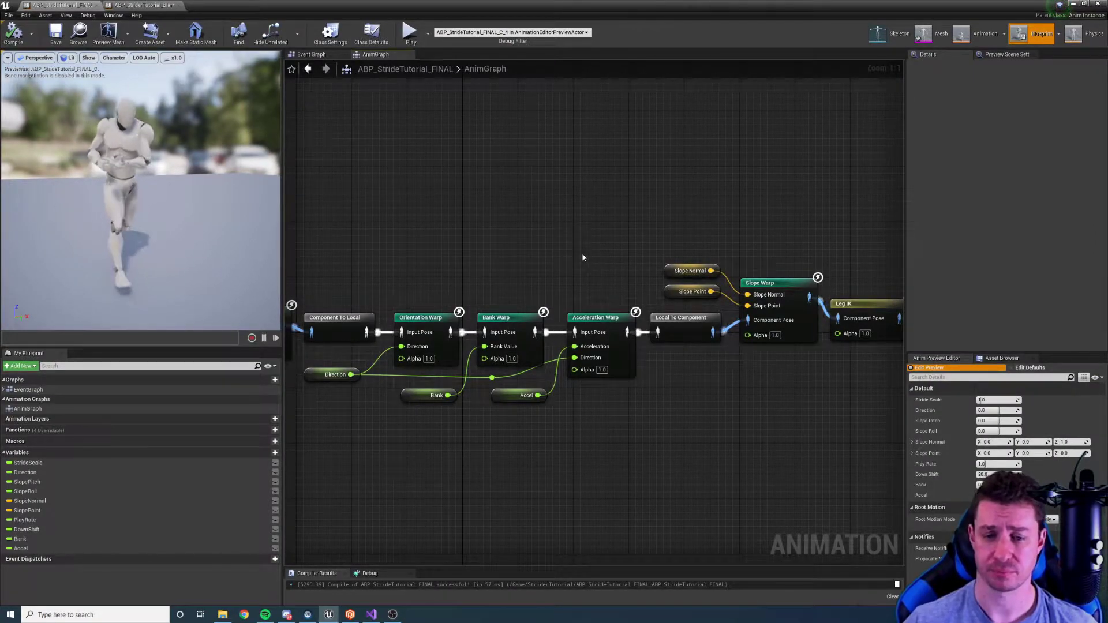
Step: Examine the Acceleration Warp node's settings and inputs and the Accel variable in the ABP_StrideTutorial_FINAL AnimGraph
right_click_drag(582, 257, 590, 262)
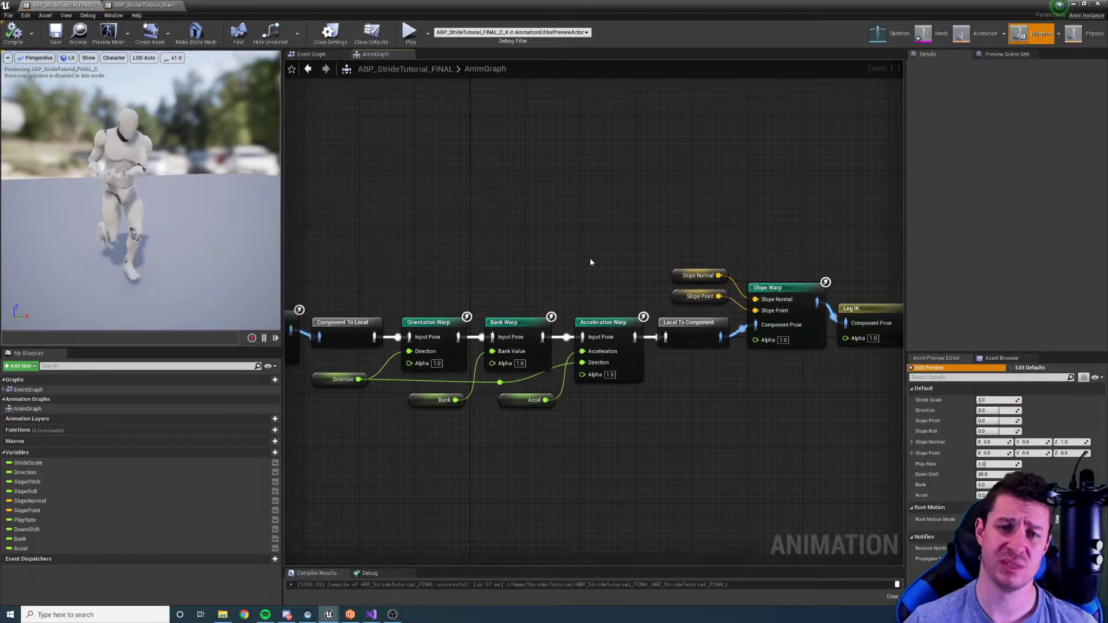
left_click(615, 323)
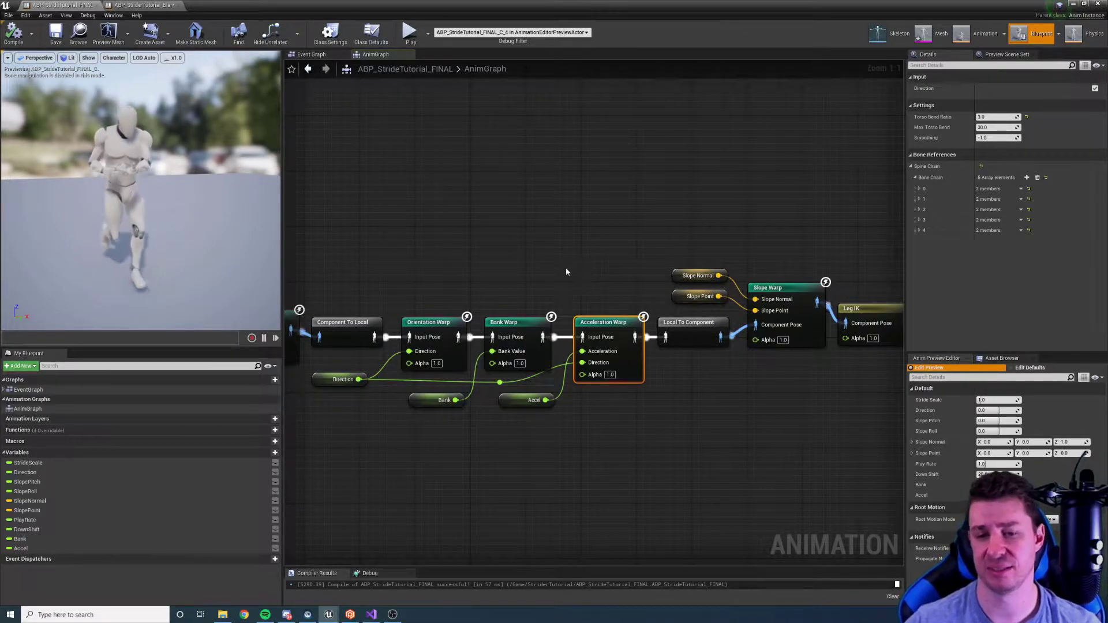
mouse_move(576, 297)
right_mouse_down()
mouse_move(608, 279)
mouse_move(546, 262)
mouse_move(567, 298)
right_mouse_up()
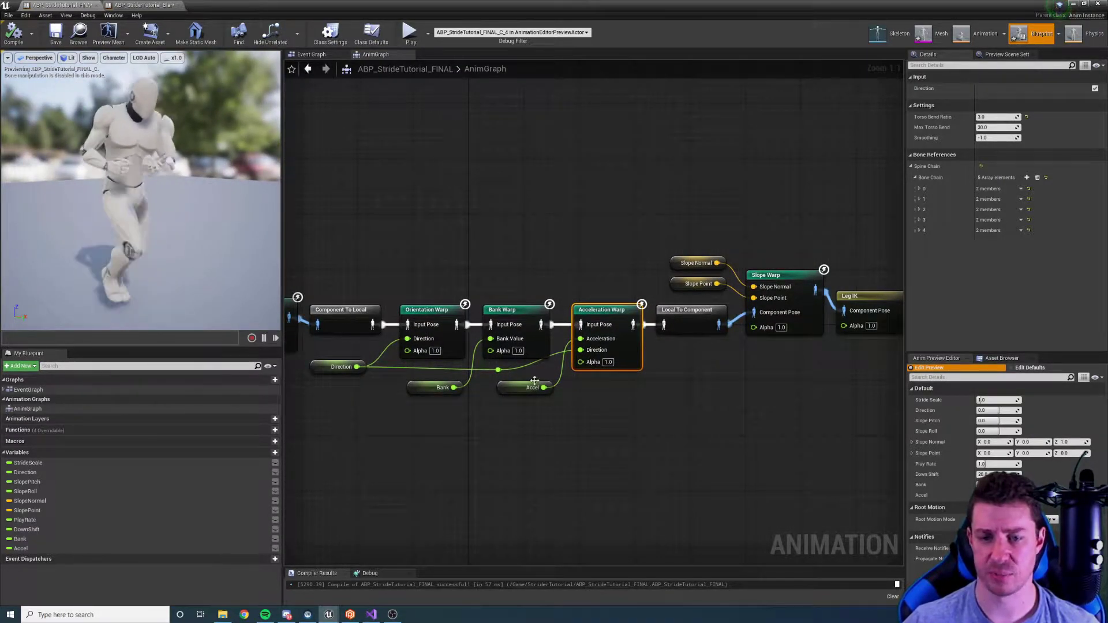
left_click(513, 391)
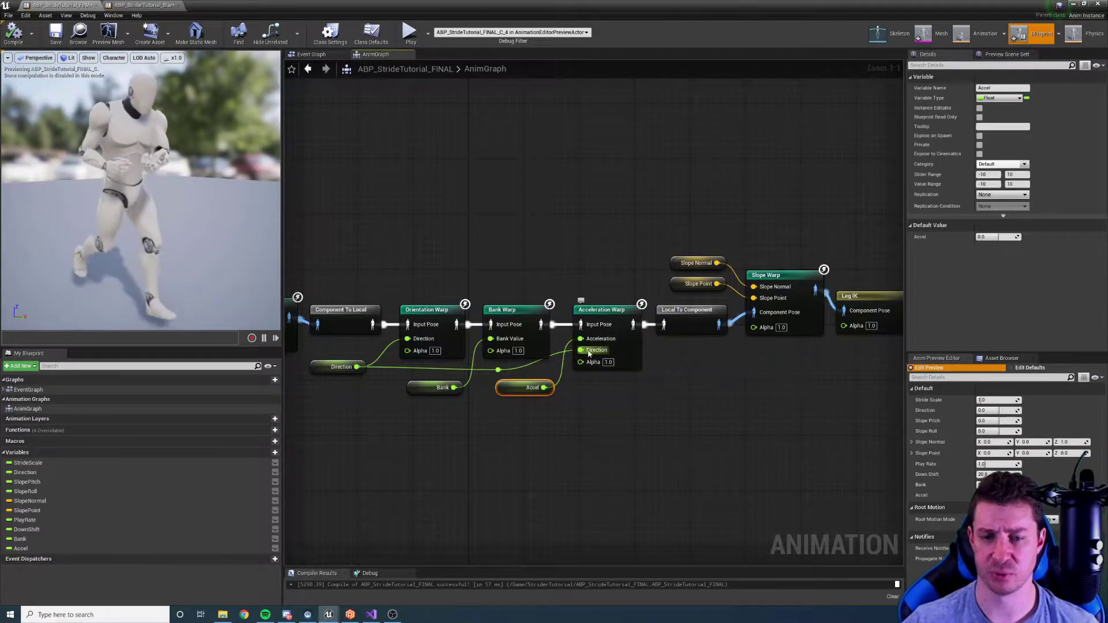
right_click_drag(518, 224, 531, 235)
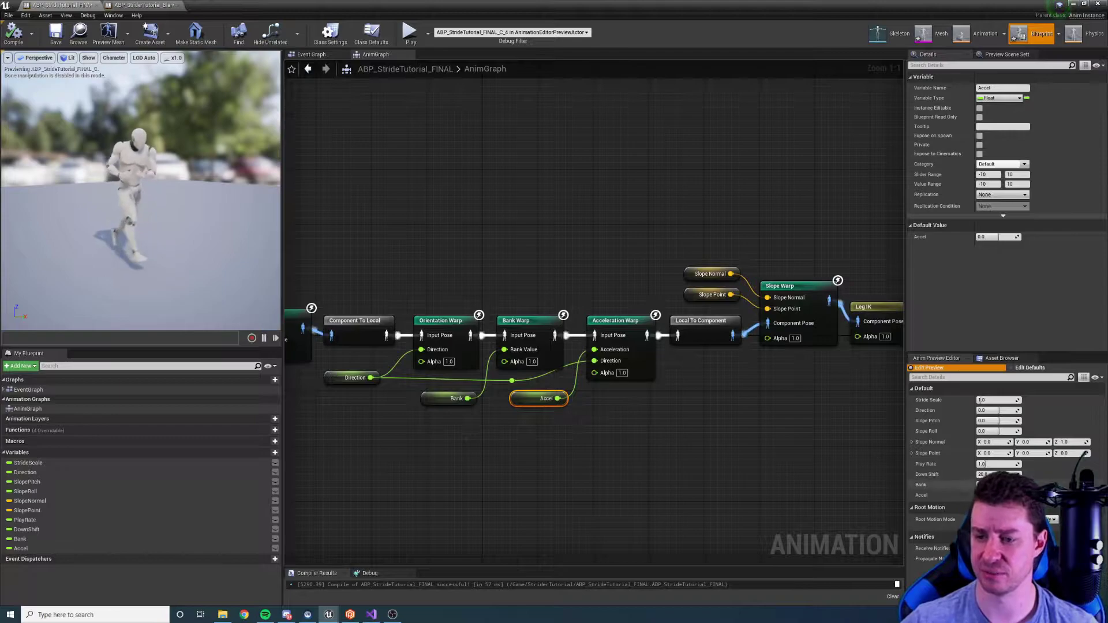
left_click_drag(140, 191, 242, 187, "alt")
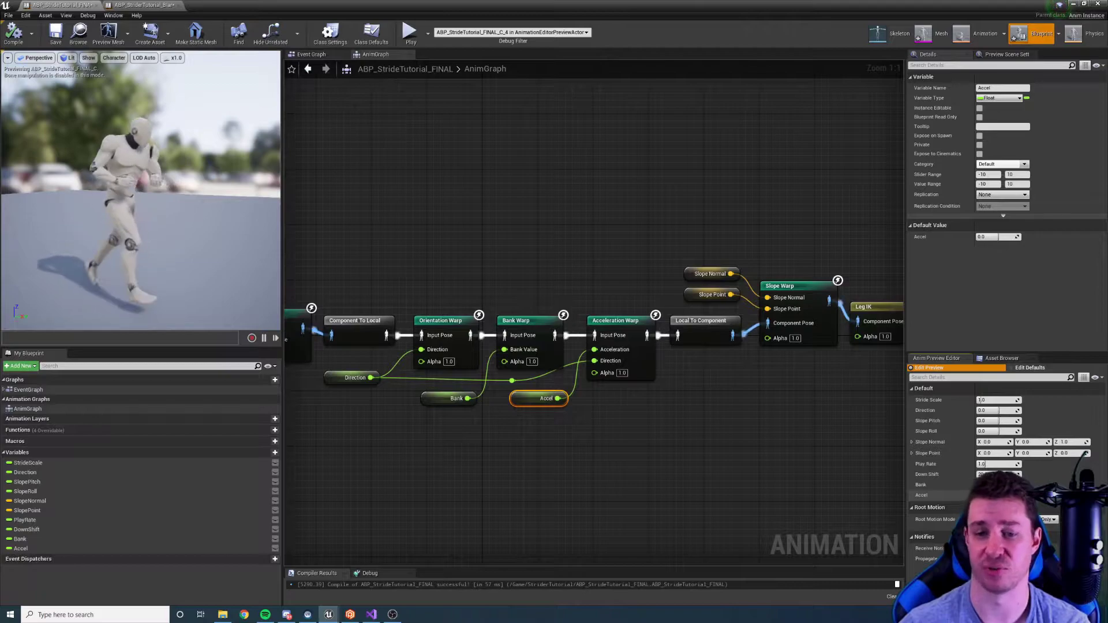
left_click(725, 434)
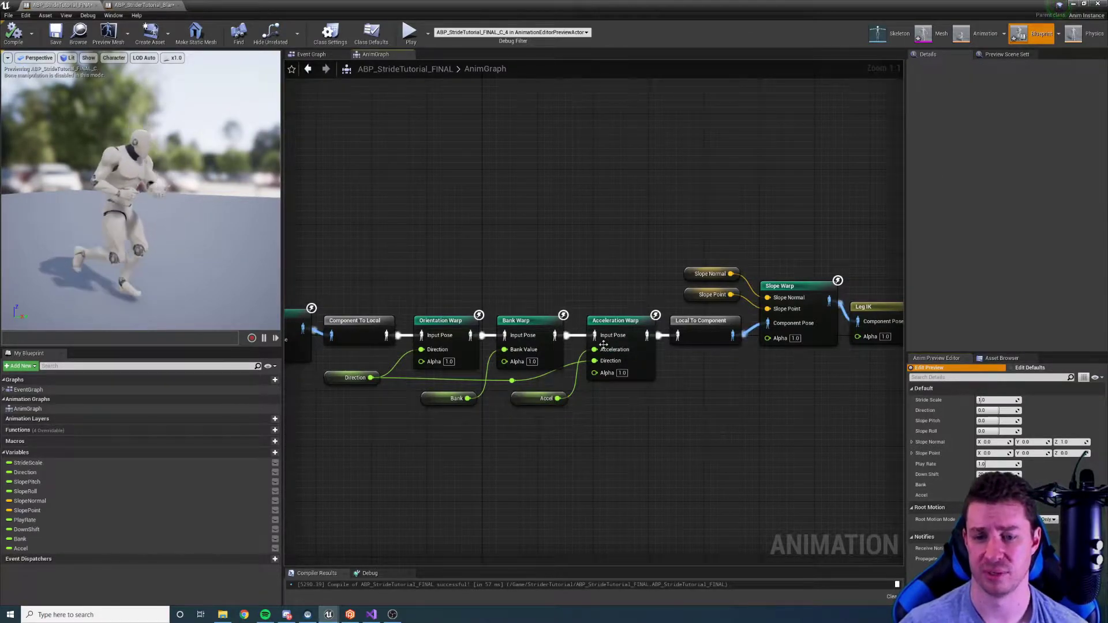
left_click(601, 327)
left_click(527, 396)
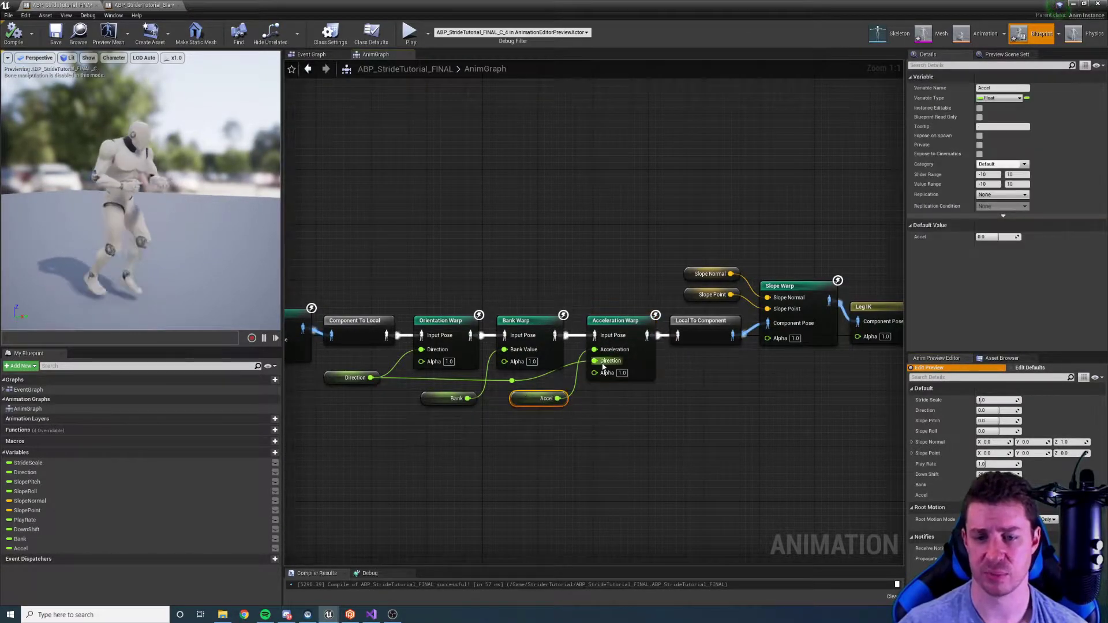
Step: Review where the Acceleration Warp node sits in the chain relative to the Orientation Warp and Stride Warp nodes
right_click_drag(399, 285, 482, 290)
left_click(708, 332)
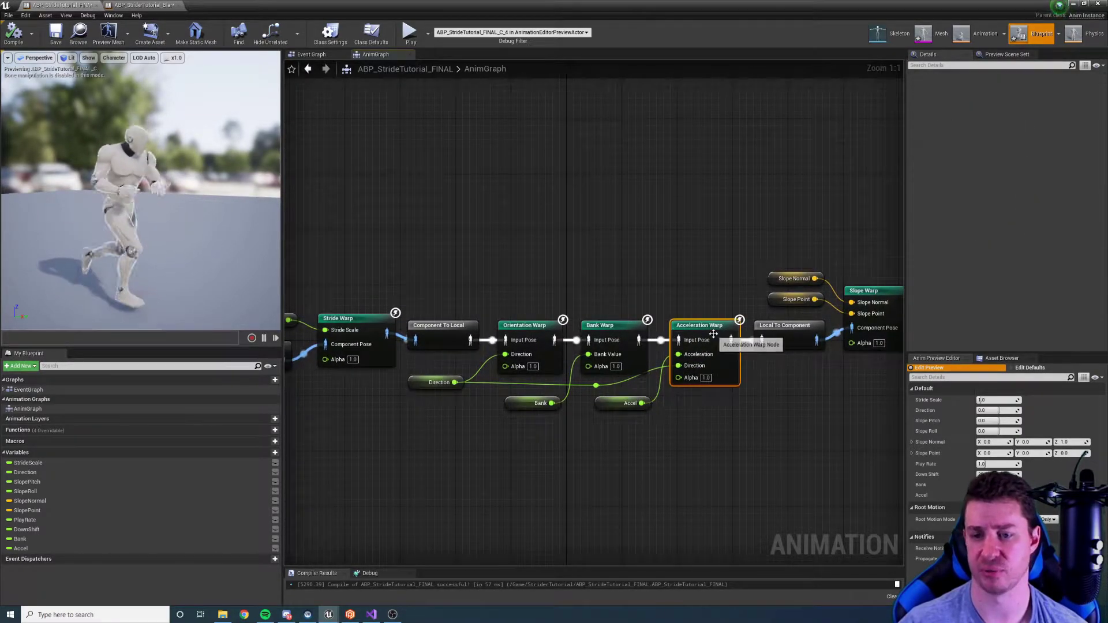
left_click(534, 330)
right_click_drag(466, 231, 564, 249)
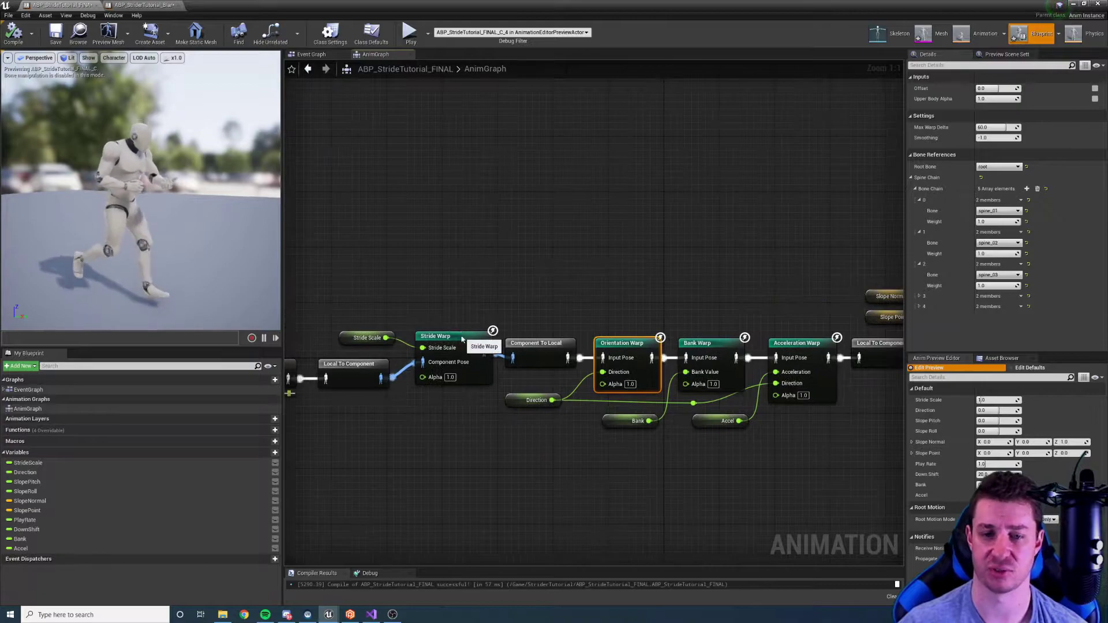
left_click(462, 340)
right_click_drag(626, 279, 455, 260)
left_click(626, 324)
Step: Set the preview Direction of the finished blueprint to about 54.9 and inspect the character's pose
right_click_drag(618, 296, 623, 264)
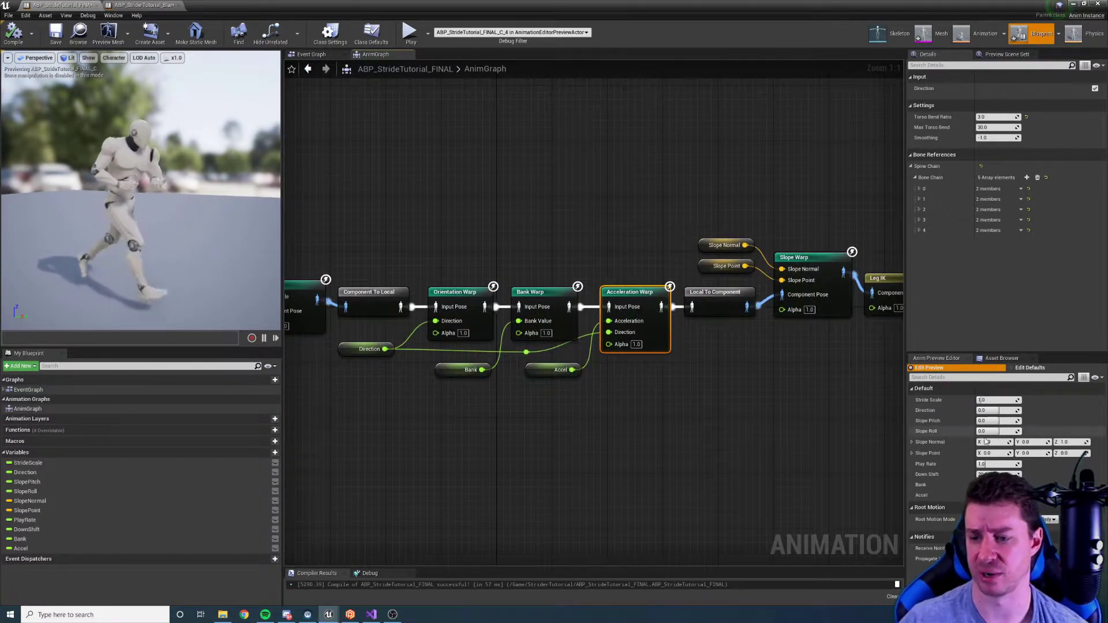
left_click_drag(993, 409, 1038, 410)
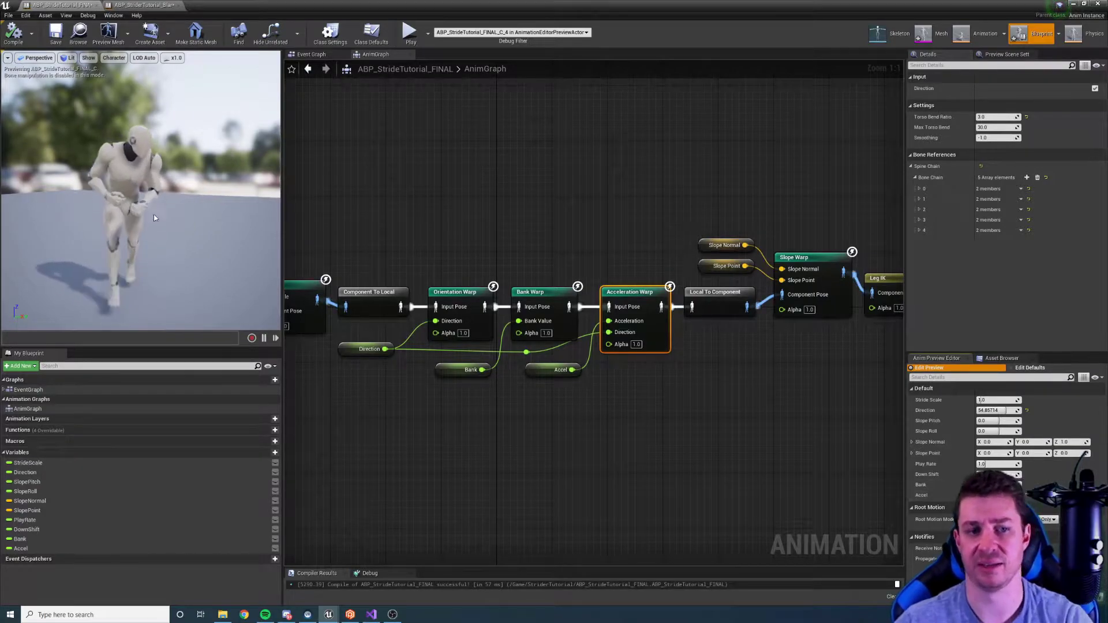
left_click_drag(168, 236, 191, 266, "alt")
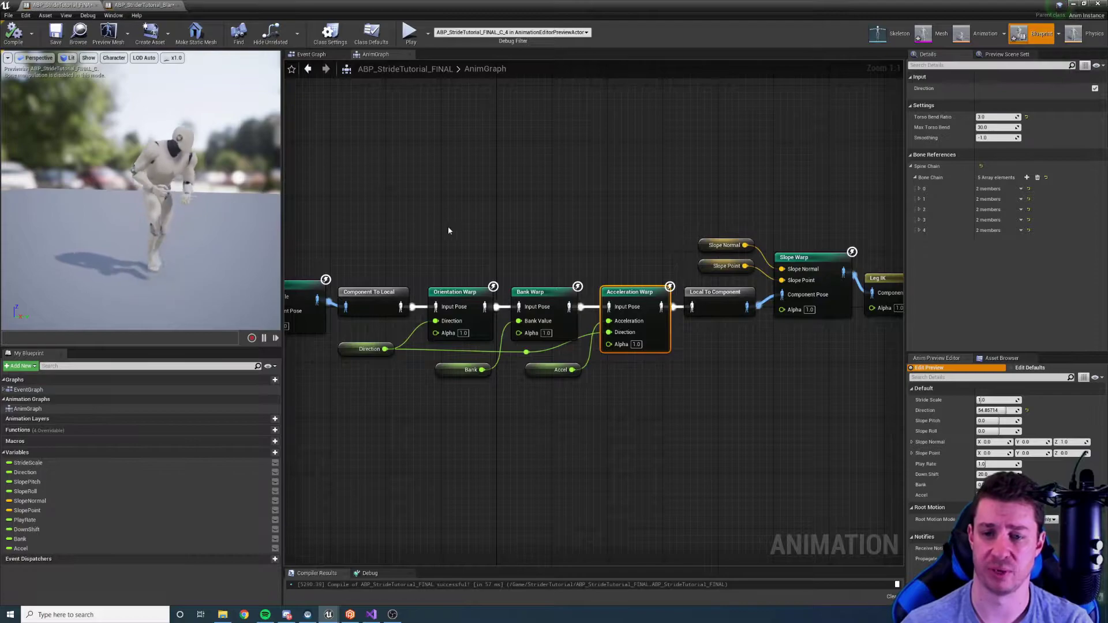
Step: Add an Acceleration Warp node to the AnimGraph of the ABP_StriderTutorial_Blank blueprint
left_click(142, 5)
right_click_drag(531, 303, 491, 268)
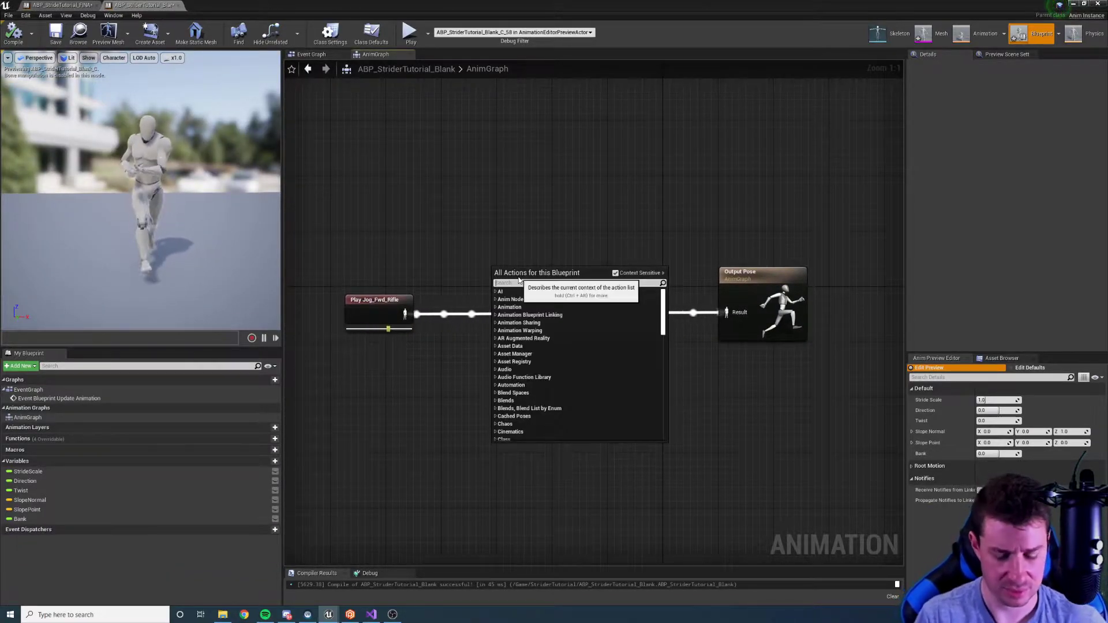
type("Warp")
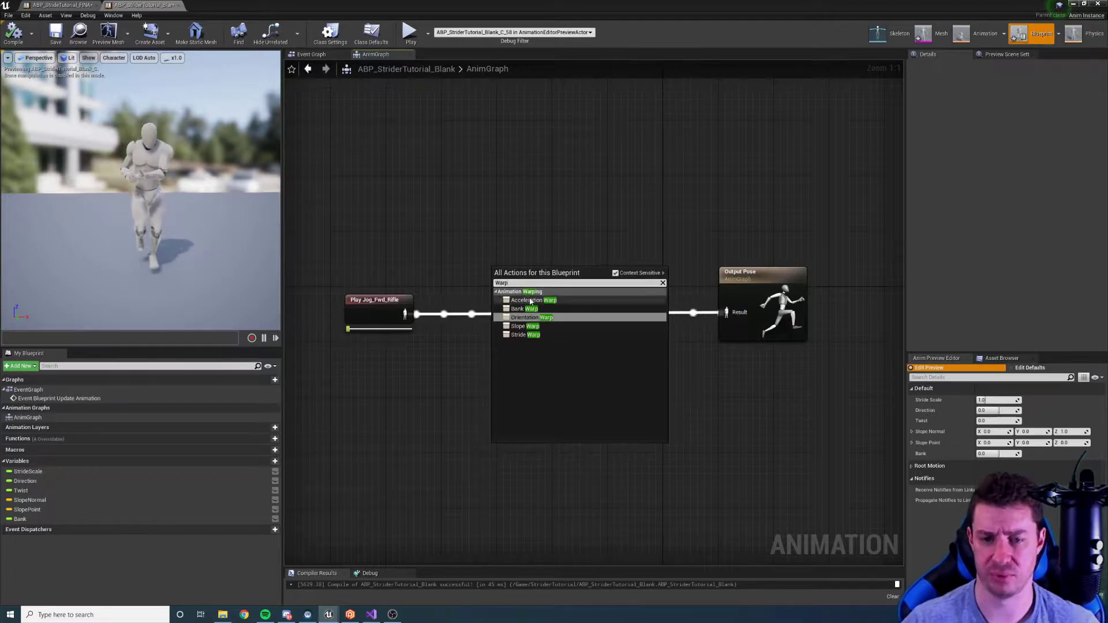
left_click(529, 301)
Step: Wire the Acceleration Warp node between Play Jog_Fwd_Rifle and Output Pose and align the nodes
left_click_drag(524, 280, 726, 313)
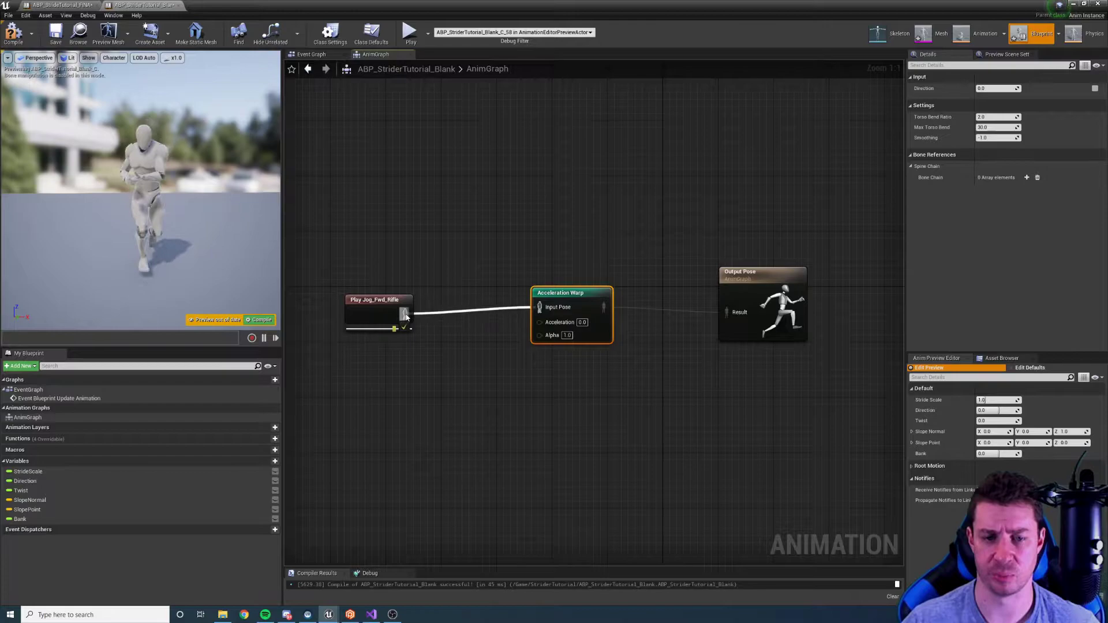
left_click_drag(400, 302, 441, 294)
left_click_drag(731, 279, 691, 279)
right_click_drag(532, 324, 612, 313)
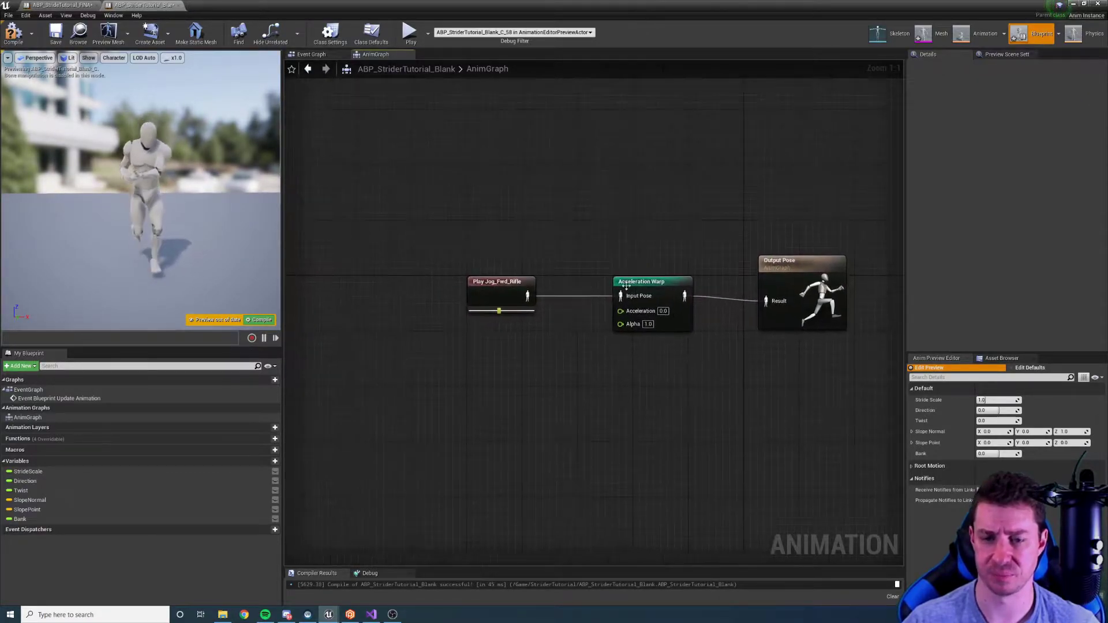
Step: Promote the node's Acceleration input to a variable named Accel and place its getter below the Play Jog_Fwd_Rifle node
left_click_drag(620, 311, 571, 330)
left_click(600, 353)
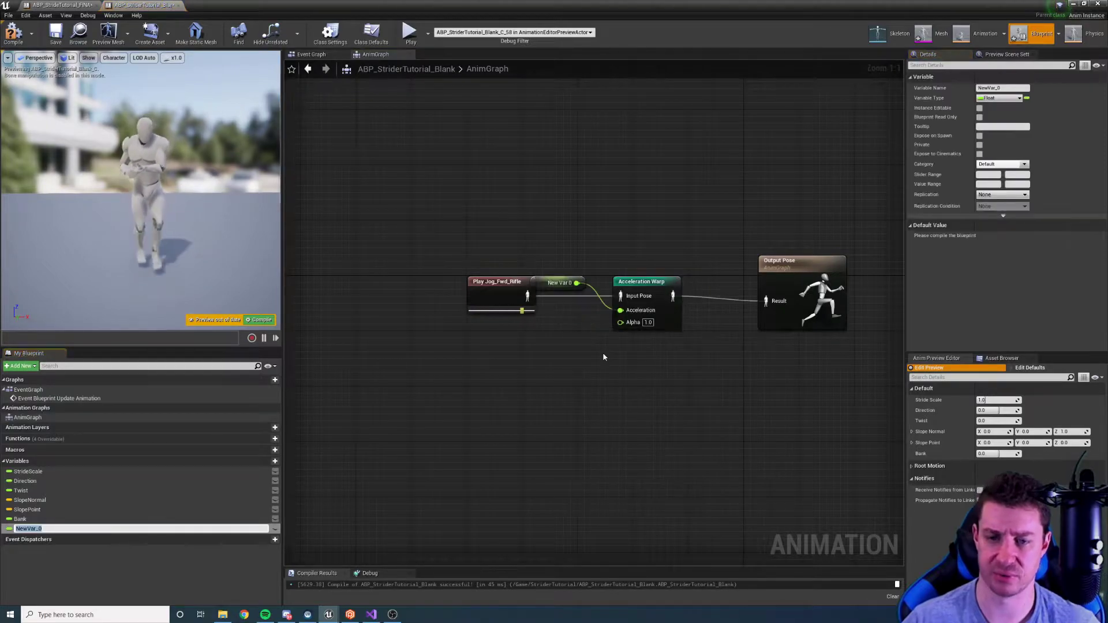
left_click_drag(546, 279, 546, 335)
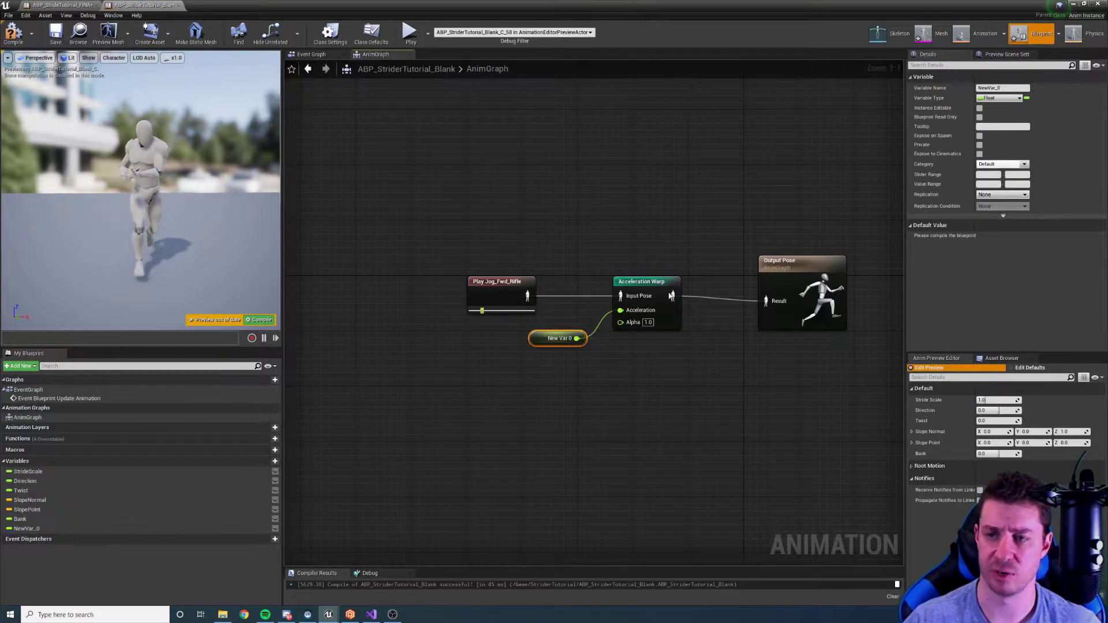
key("Return")
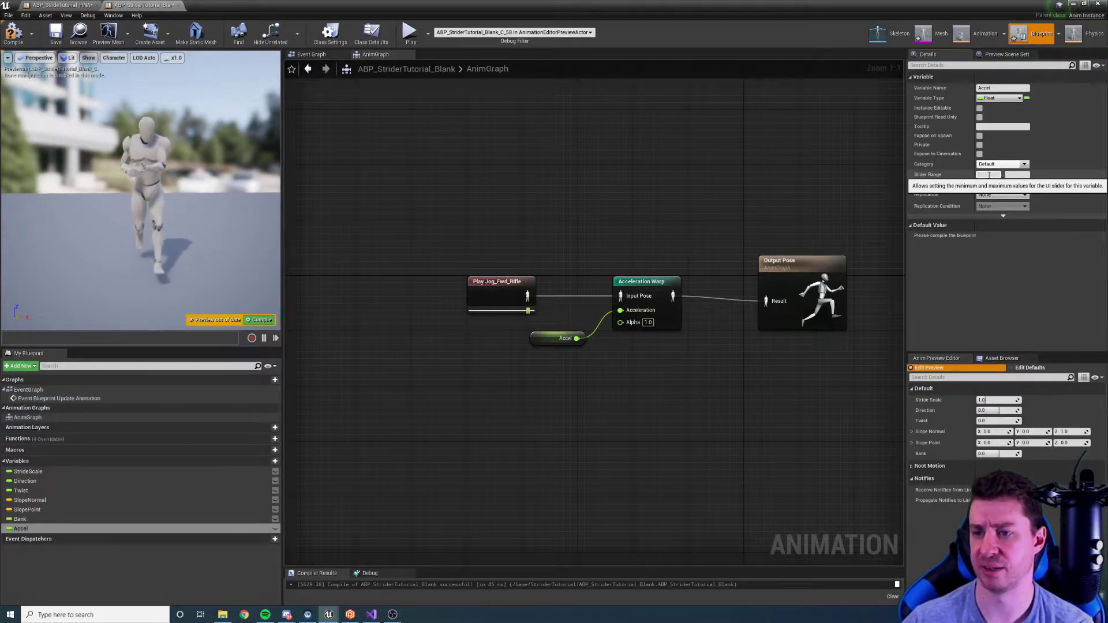
Step: Set the Accel variable's slider range and value range to -10 to 10, and compile the blueprint
left_click(1015, 175)
type("1")
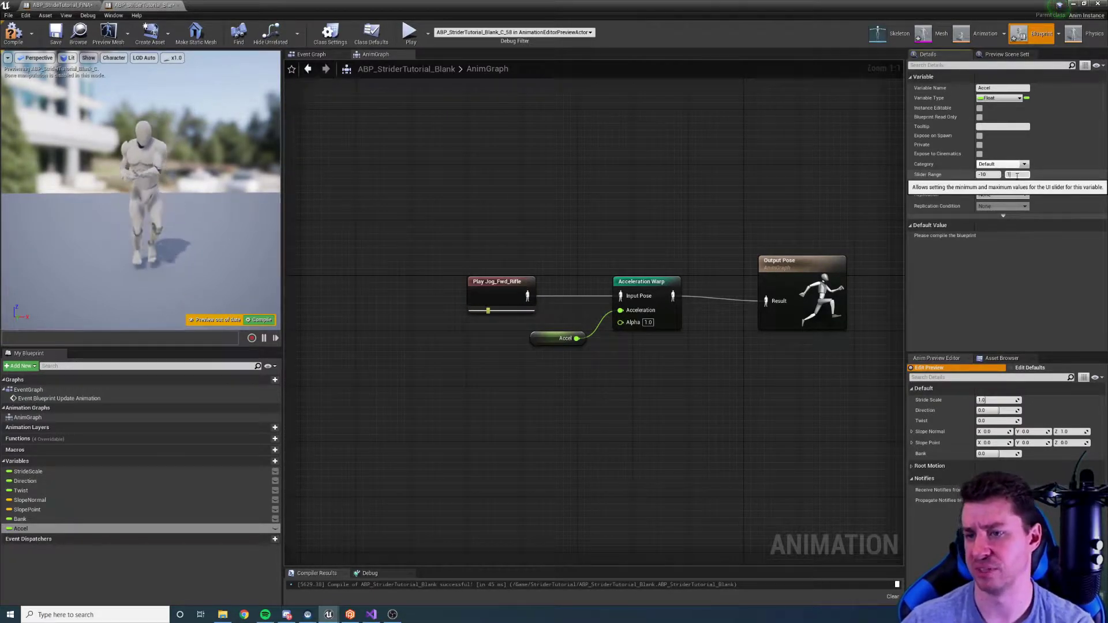
type("0")
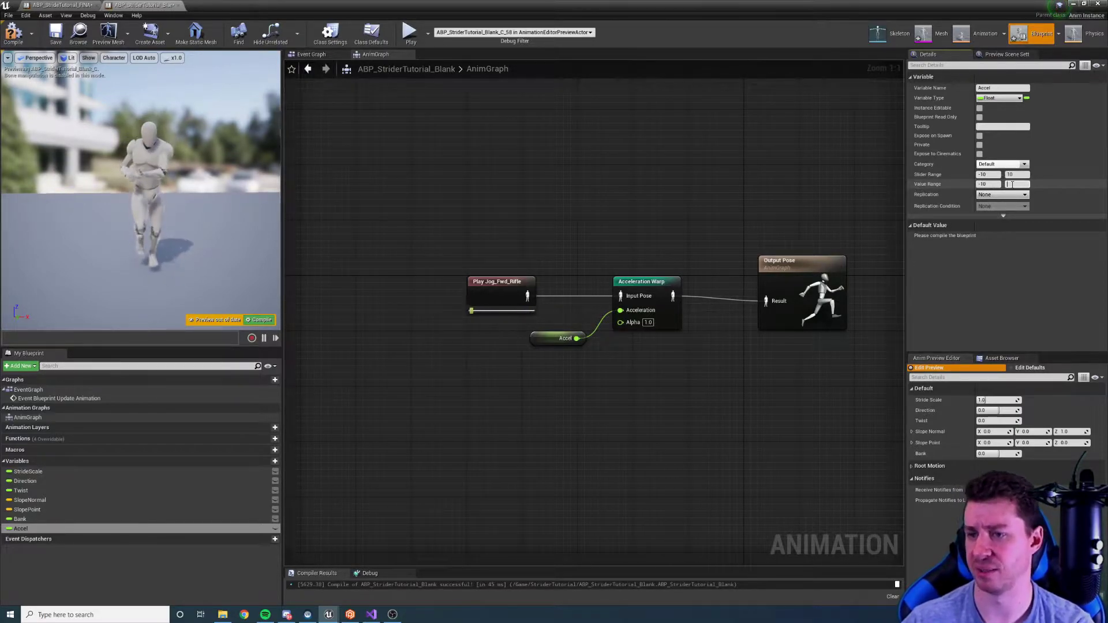
left_click(260, 319)
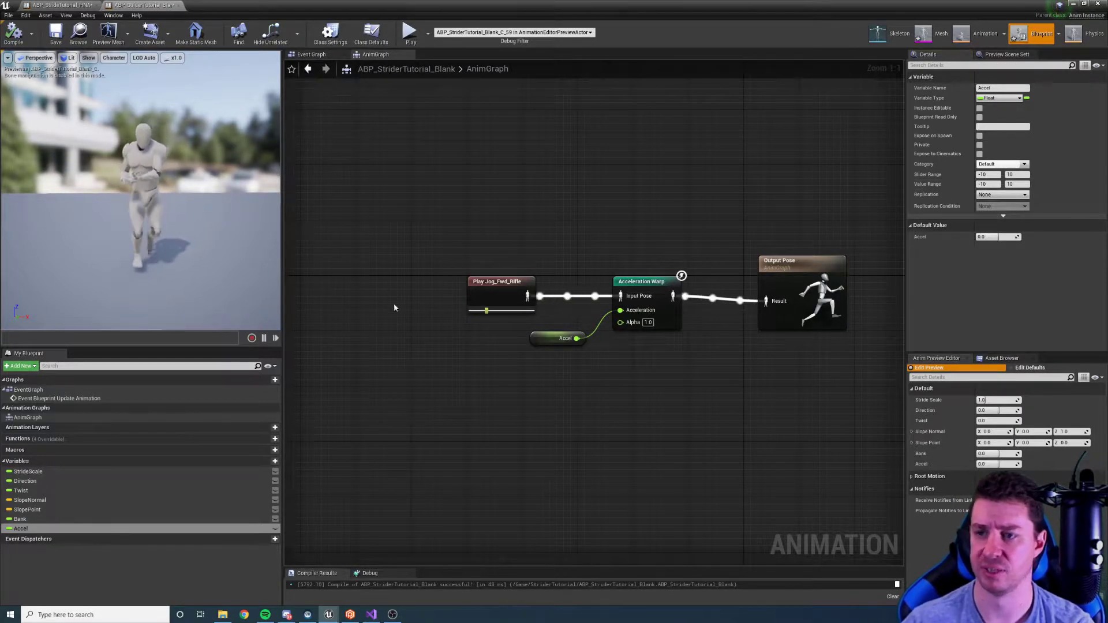
Step: Move the Play Jog_Fwd_Rifle node farther away from Acceleration Warp and review the Acceleration Warp and Accel nodes
right_click_drag(640, 157, 553, 162)
left_click_drag(428, 283, 379, 284)
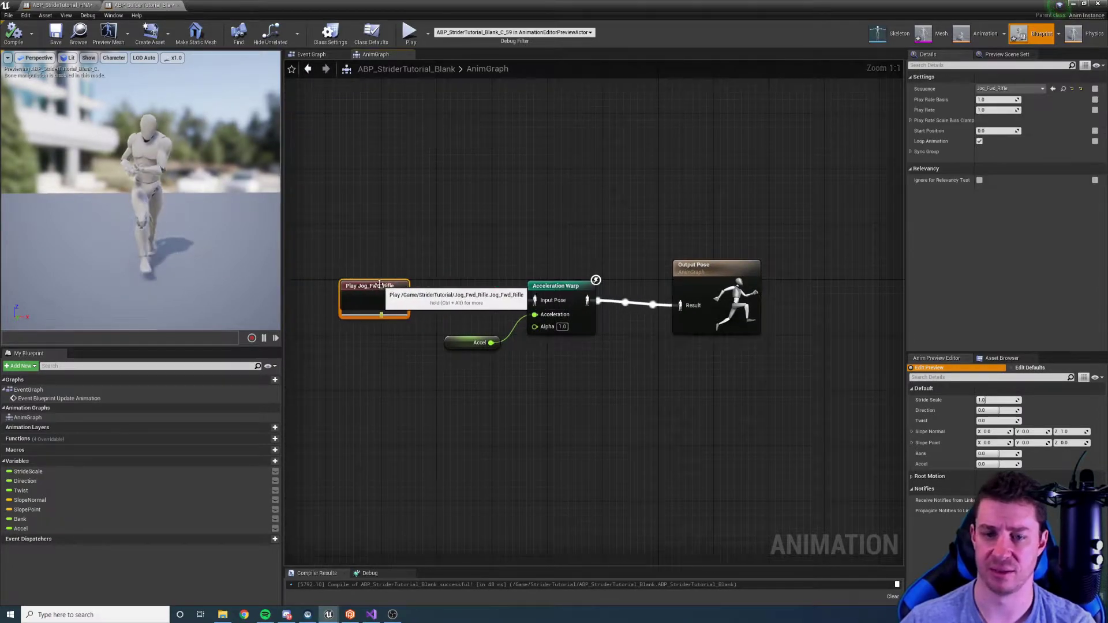
left_click(559, 284)
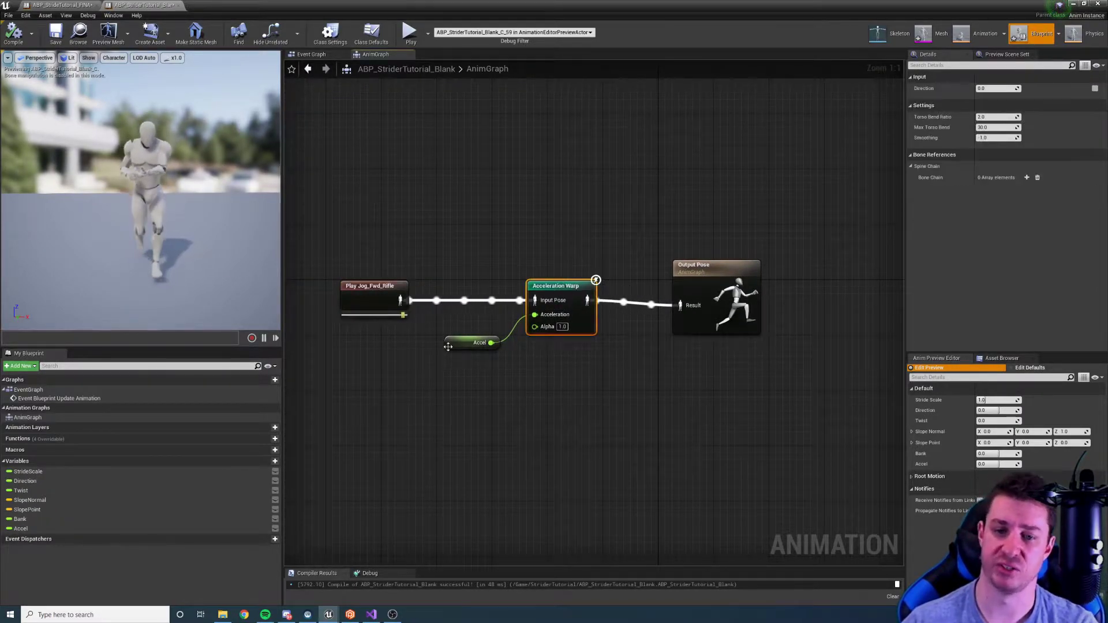
left_click(451, 343)
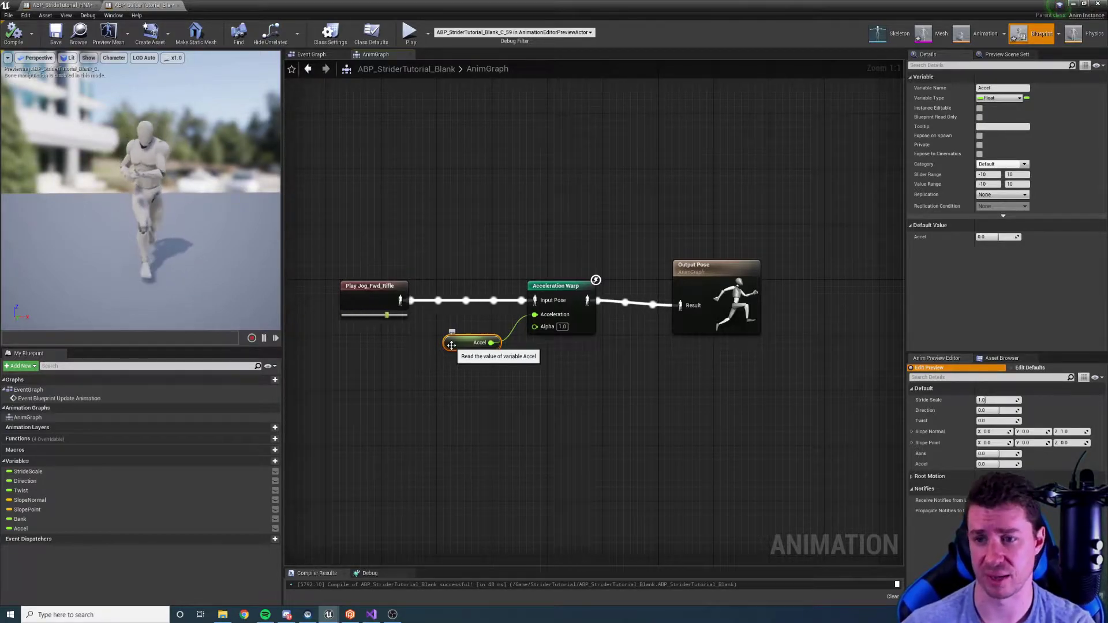
Step: Give the Acceleration Warp node's Bone Chain five elements and assign spine_01, spine_02 and spine_03 to elements 0 to 2
left_click(570, 286)
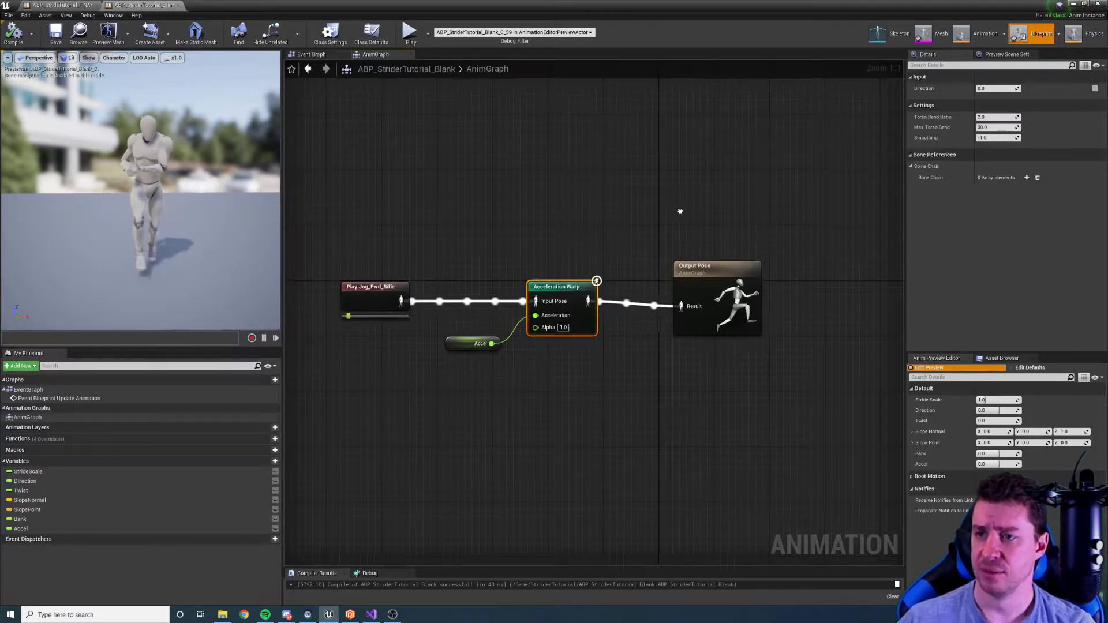
right_click_drag(732, 204, 757, 231)
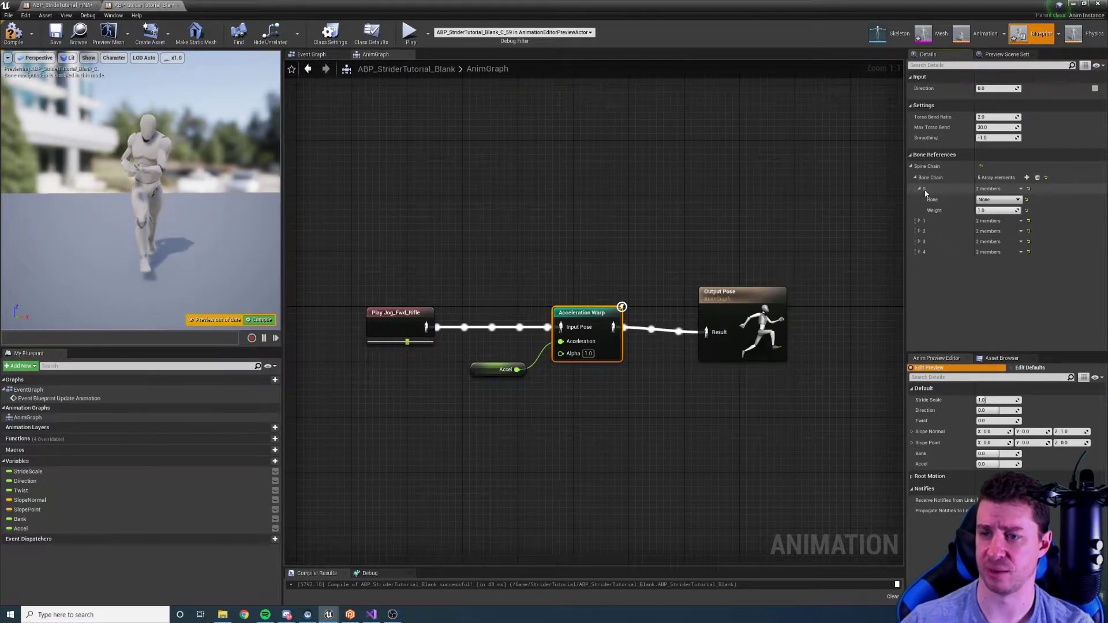
left_click(998, 199)
left_click(995, 232)
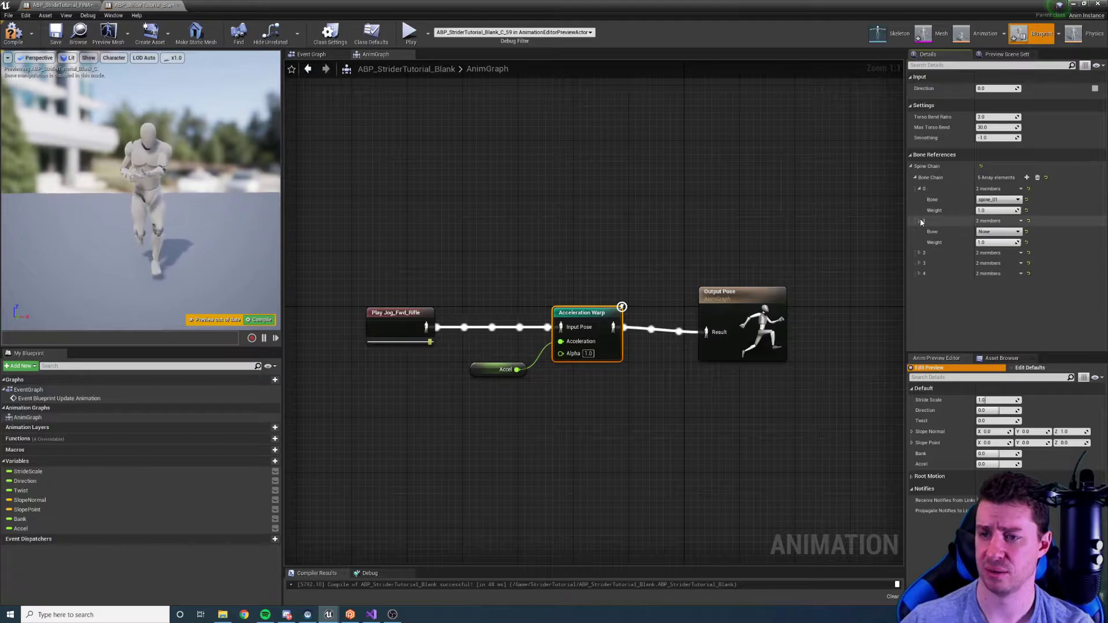
left_click(998, 231)
left_click(996, 273)
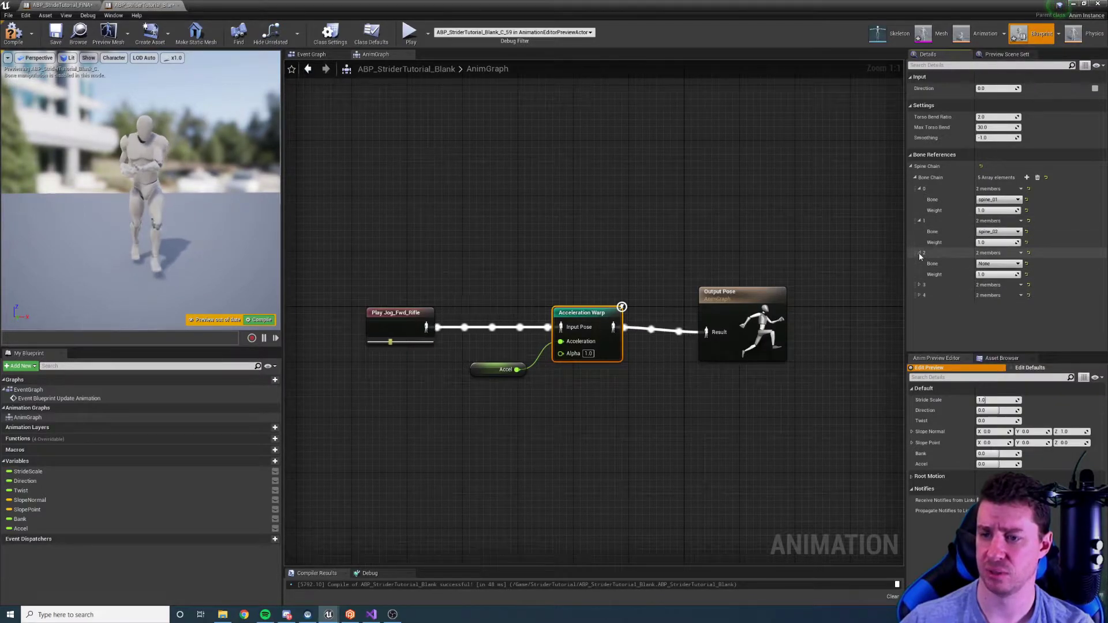
left_click(988, 264)
left_click(1001, 314)
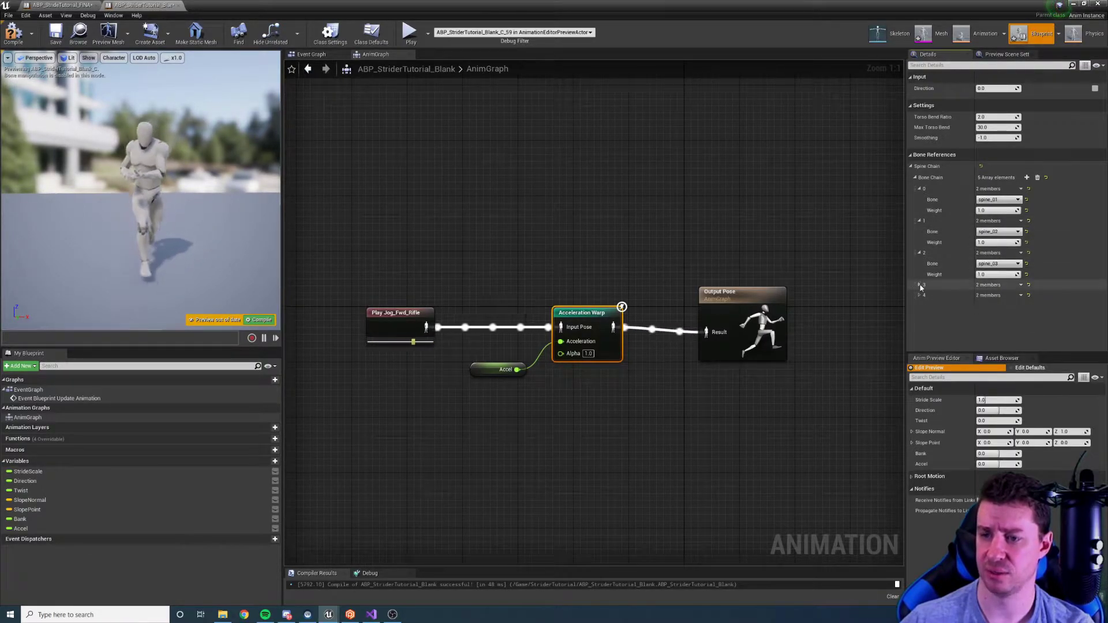
Step: Assign the head bone to Bone Chain elements 3 and 4 of the Acceleration Warp node
left_click(993, 296)
type("h")
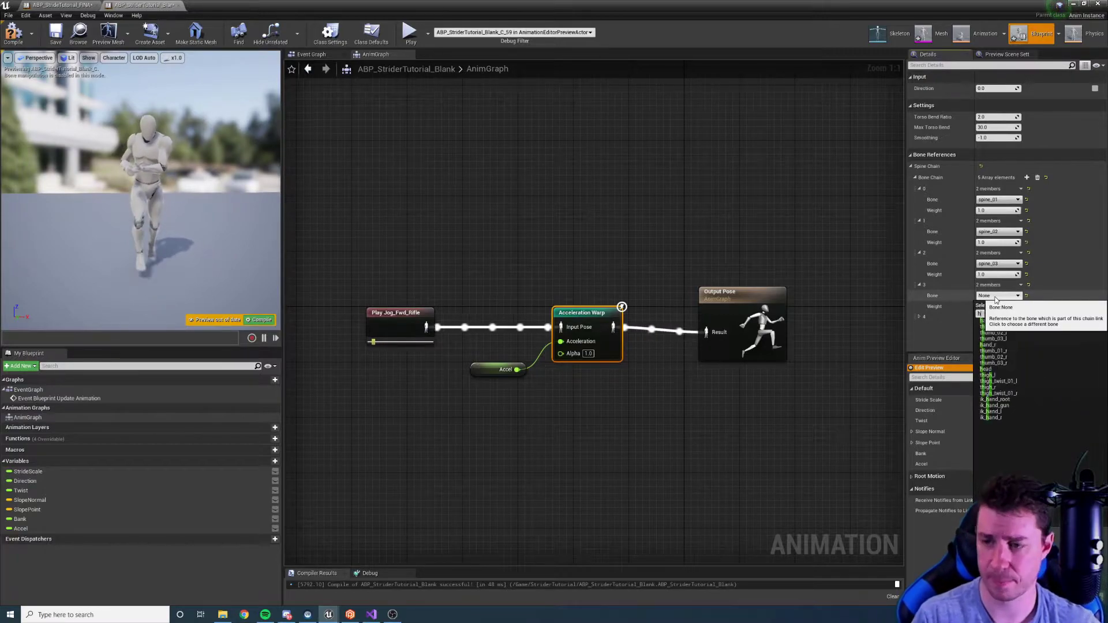
type("e")
left_click(988, 321)
left_click(919, 317)
left_click(1001, 328)
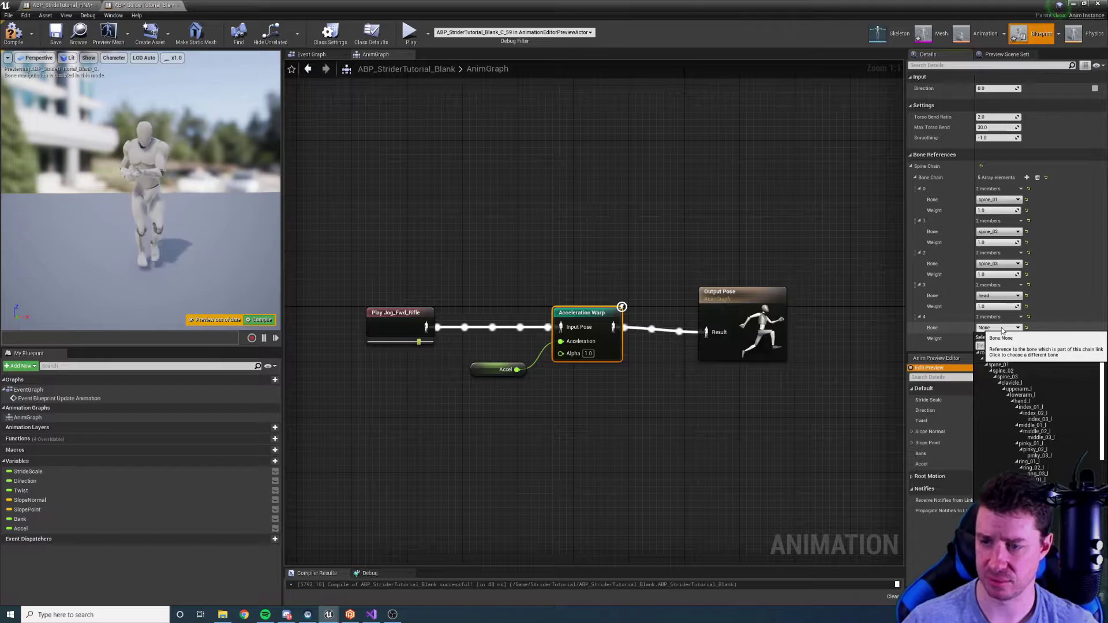
type("head")
left_click(987, 353)
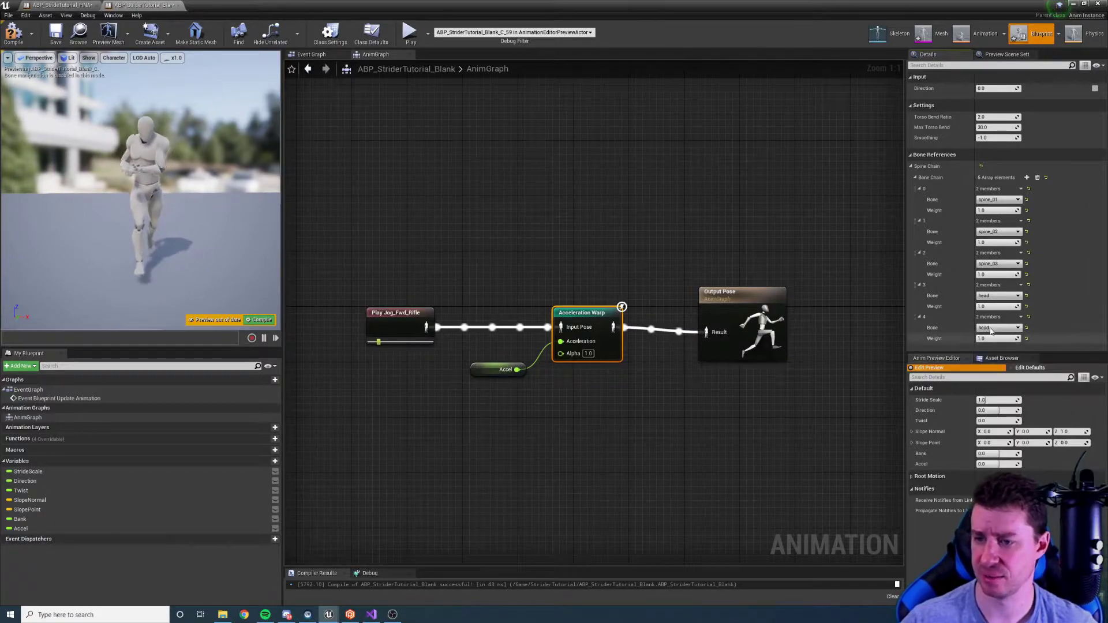
Step: Assign the neck_01 bone to Bone Chain element 3 of the Acceleration Warp node and compile the blueprint
left_click(990, 296)
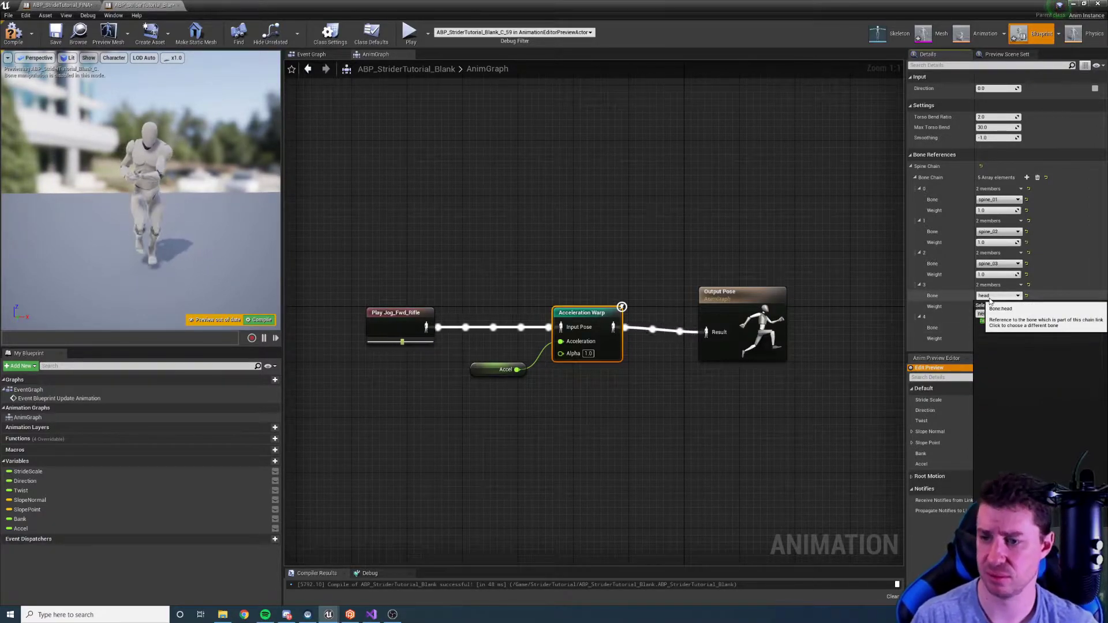
left_click(982, 321)
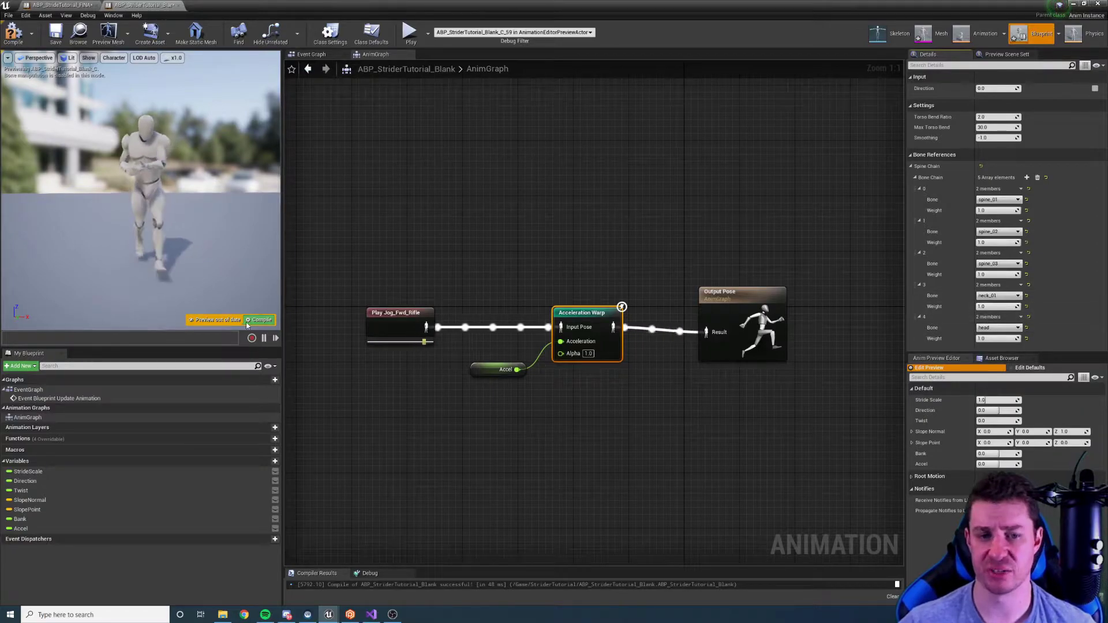
Step: Move the Accel node up so it sits closer to the Acceleration Warp node's Acceleration input
right_click_drag(594, 262, 565, 235)
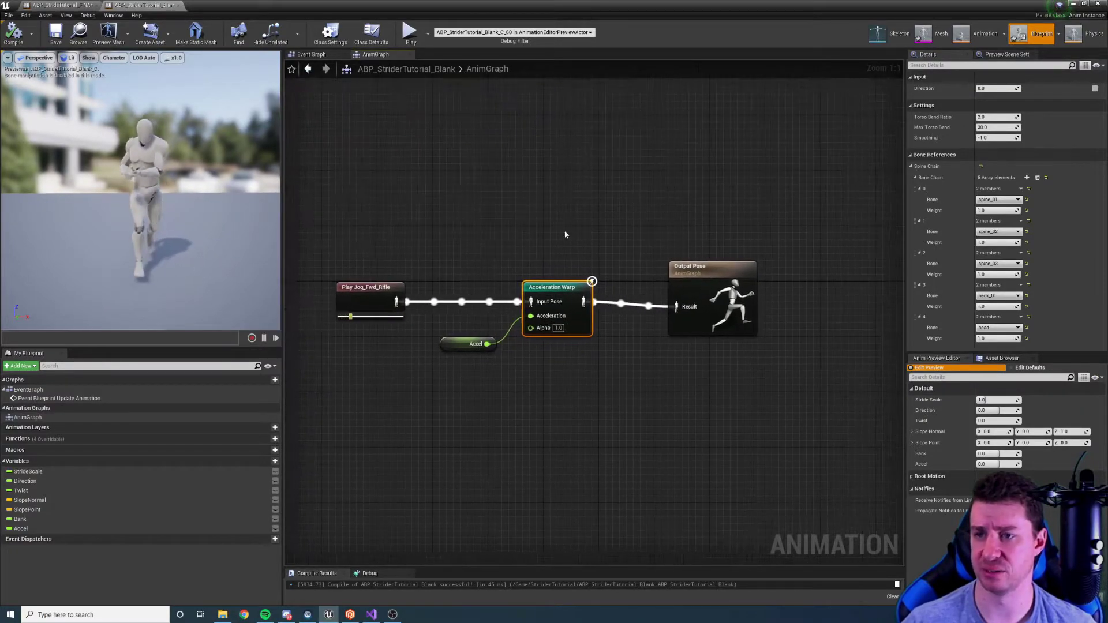
left_click(381, 291)
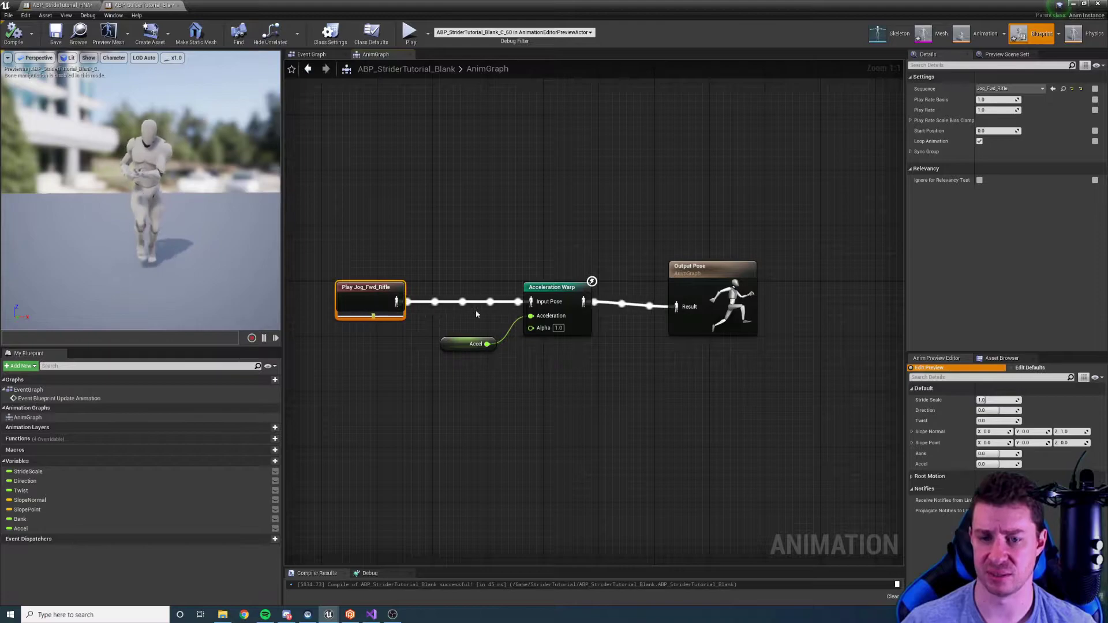
left_click_drag(451, 342, 450, 322)
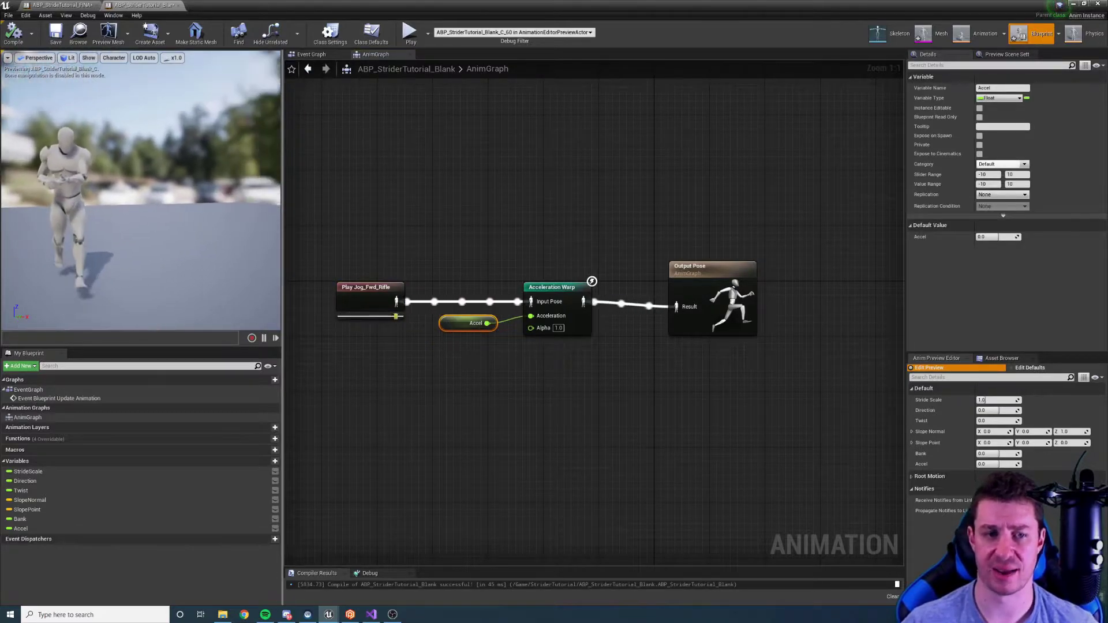
Step: View the character from the side and preview the acceleration lean with Accel at 10 and at a smaller positive value
left_click_drag(139, 179, 224, 190, "alt")
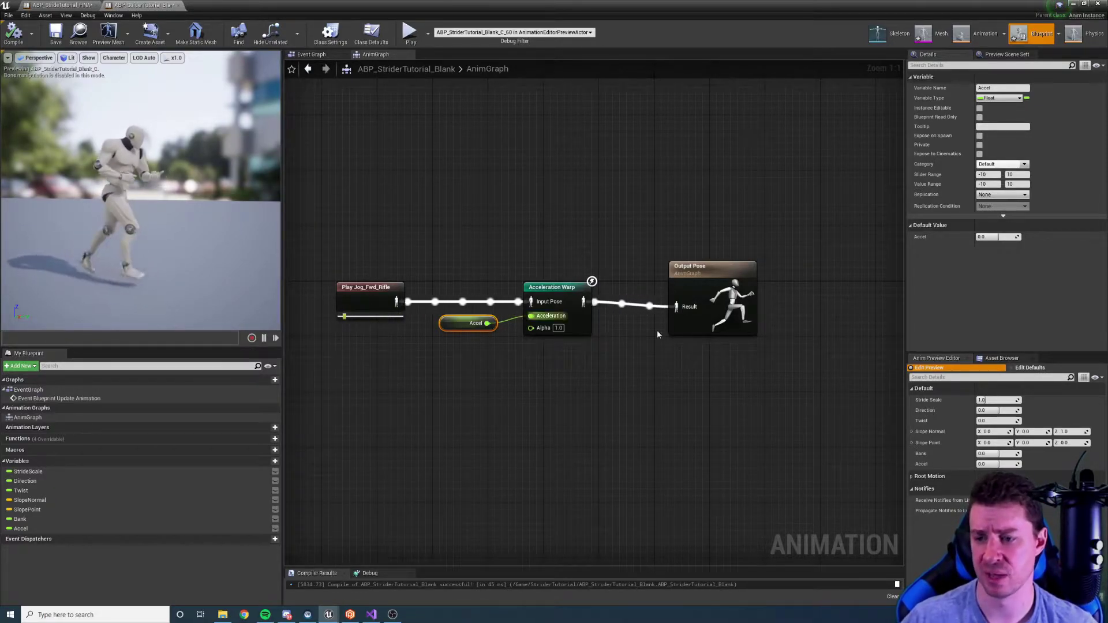
left_click_drag(994, 463, 1020, 463)
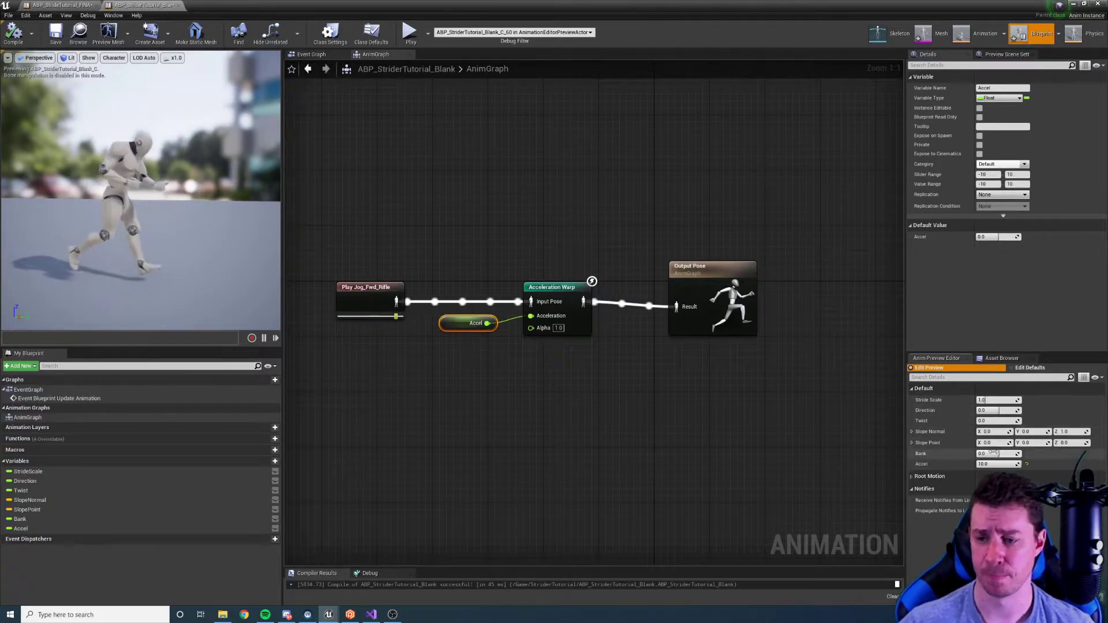
left_click_drag(1000, 463, 985, 464)
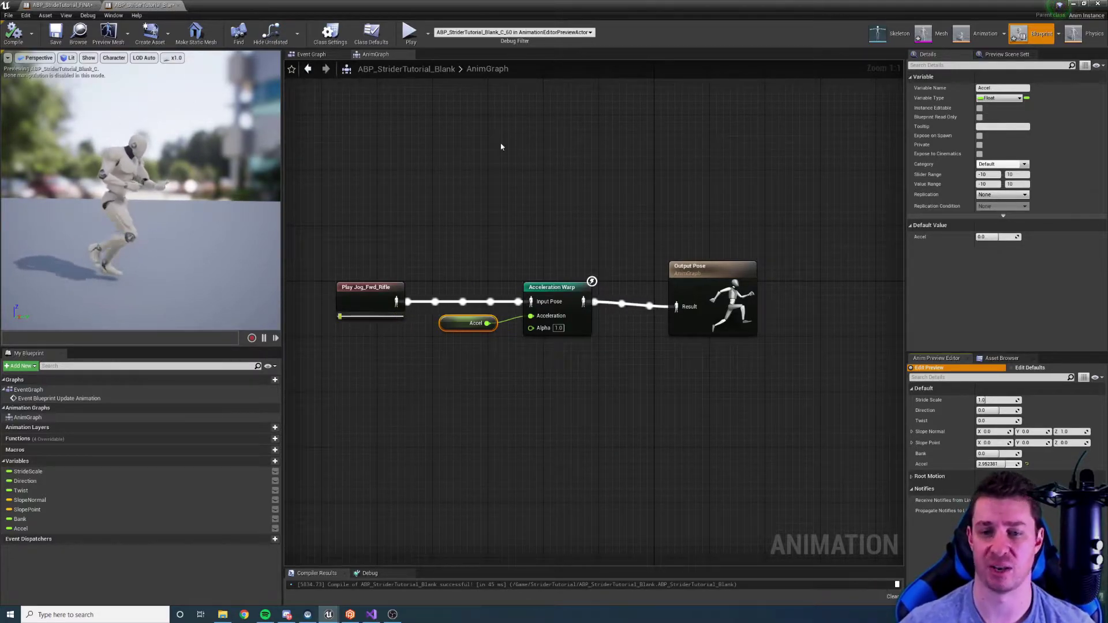
Step: Set the weights of the head, neck_01 and spine_03 bones in the Acceleration Warp Bone Chain to -1
left_click(574, 287)
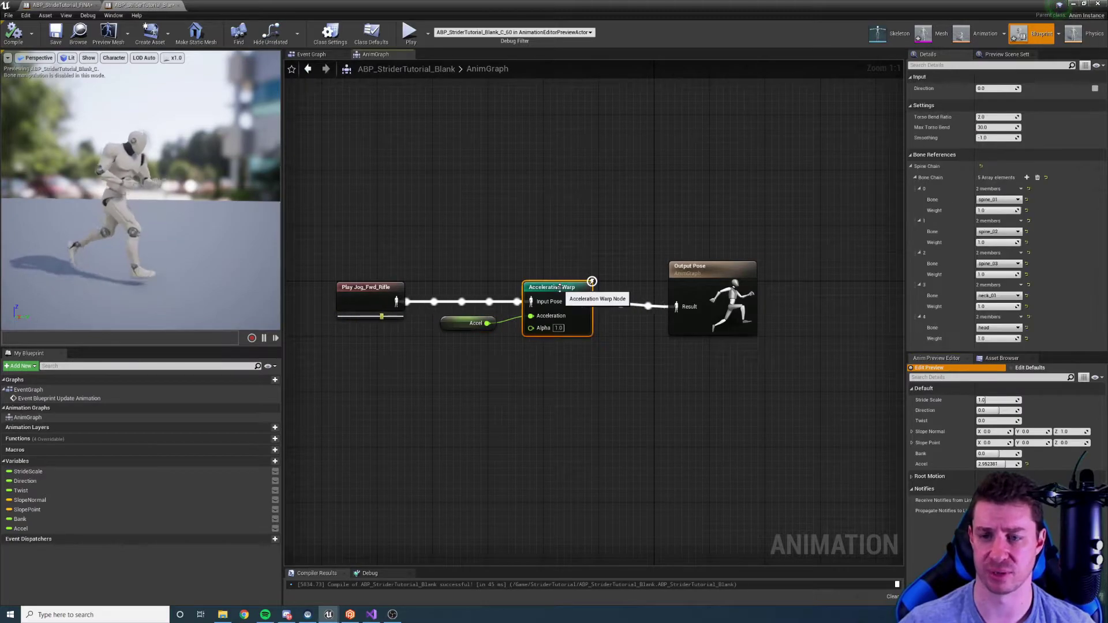
left_click(993, 211)
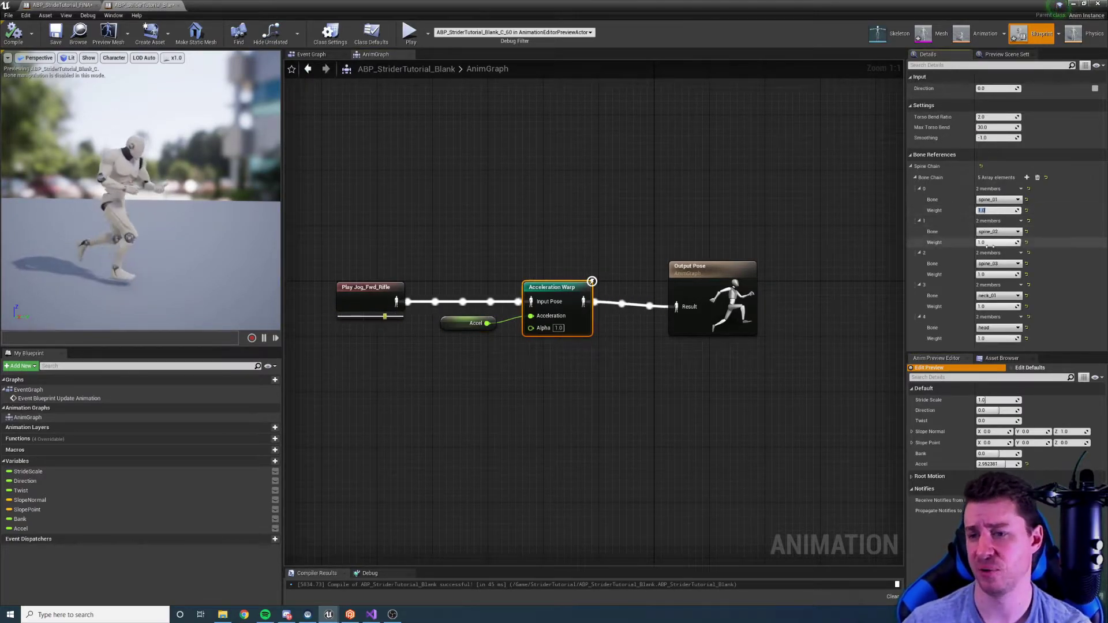
left_click(994, 339)
type("-1")
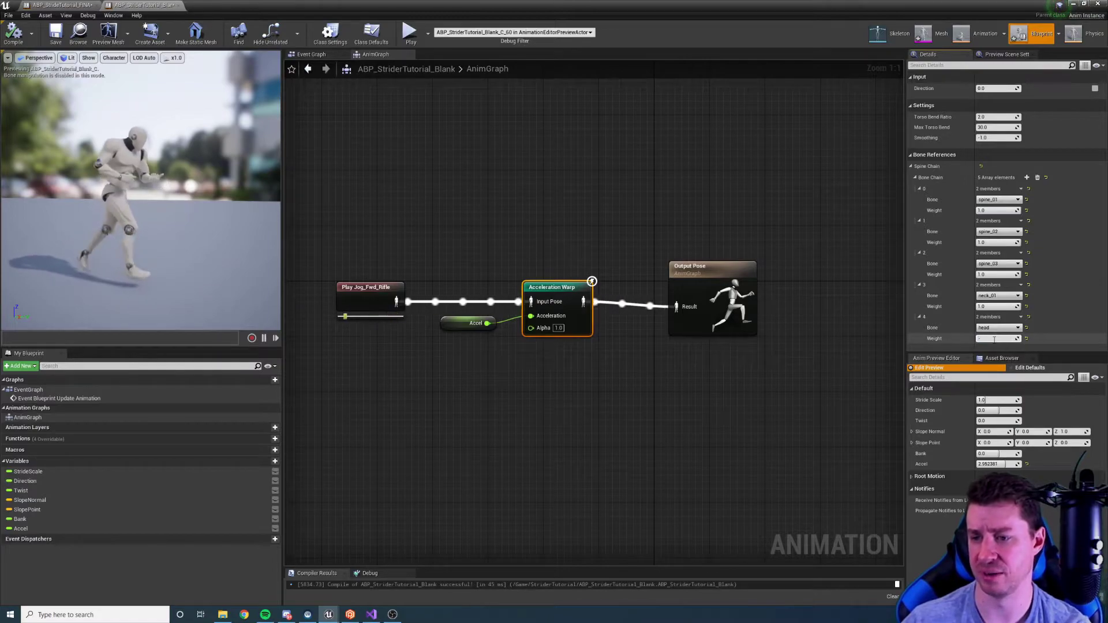
left_click(991, 306)
type("-1")
left_click(994, 276)
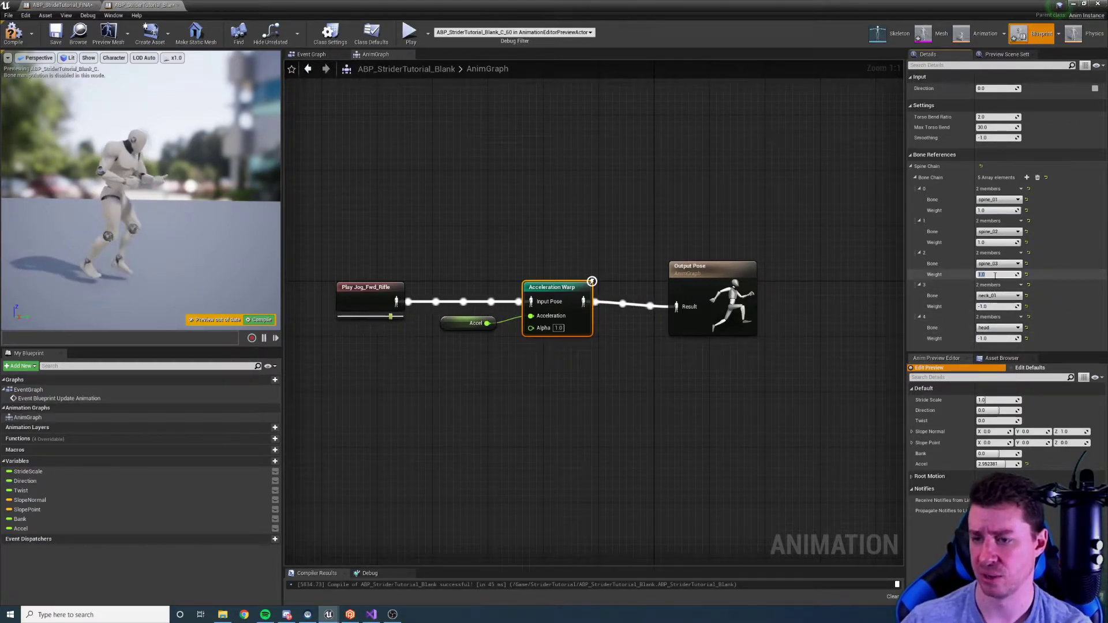
type("-1")
key("Return")
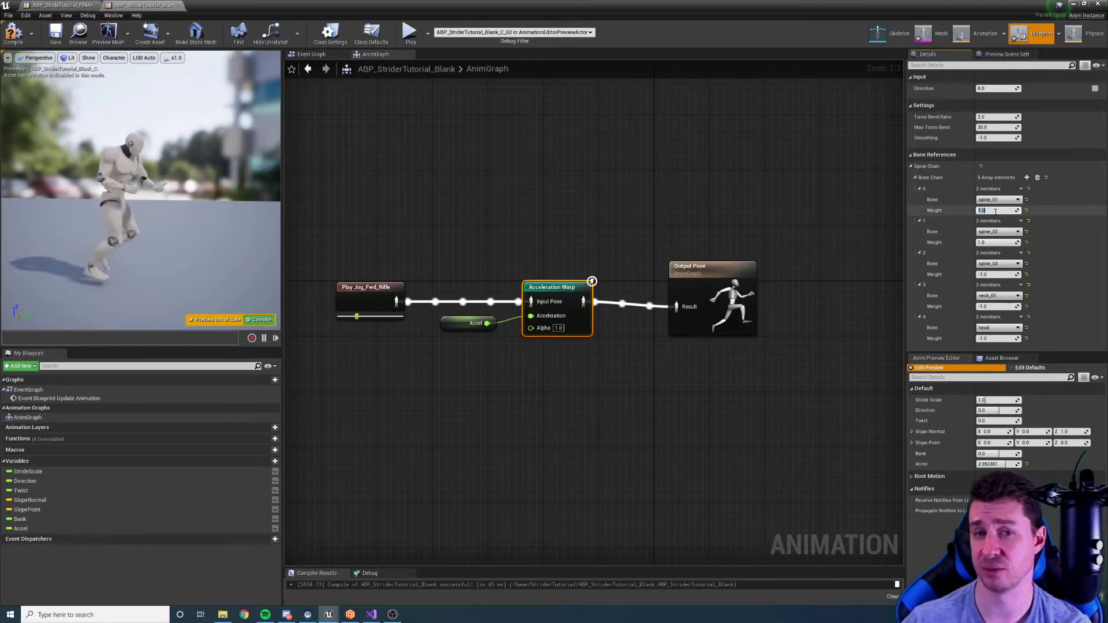
Step: Set the spine_02 bone's weight in the chain to 0 and compile the blueprint
left_click(997, 242)
type("0")
key("Return")
left_click(264, 322)
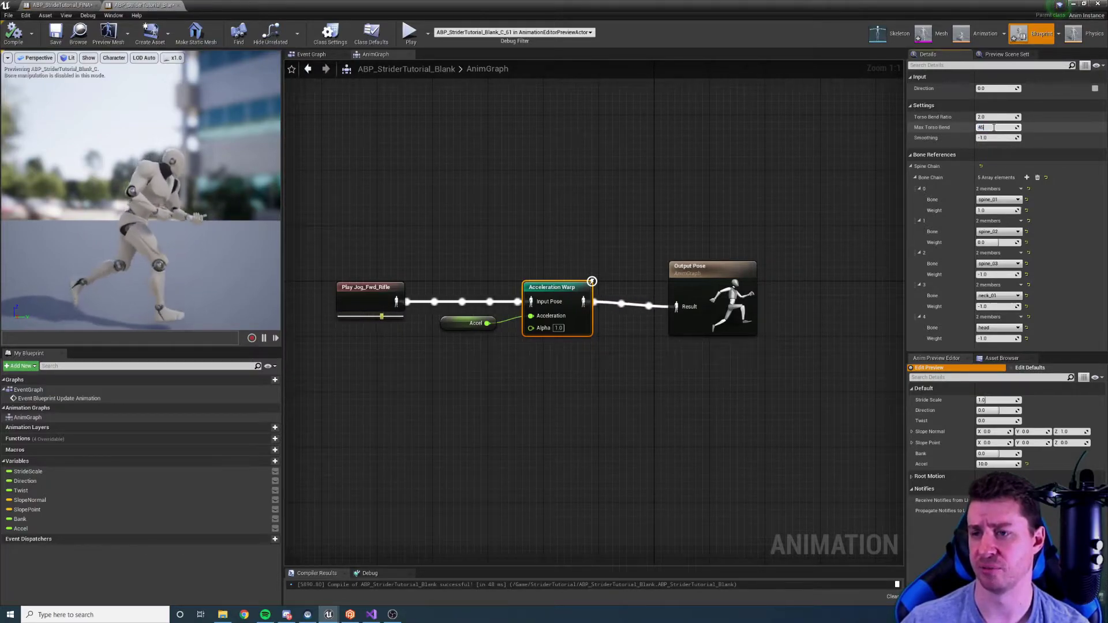
Step: Set the Acceleration Warp node's Torso Bend Ratio to 4.5 and Max Torso Bend to 45, and compile
left_click(990, 117)
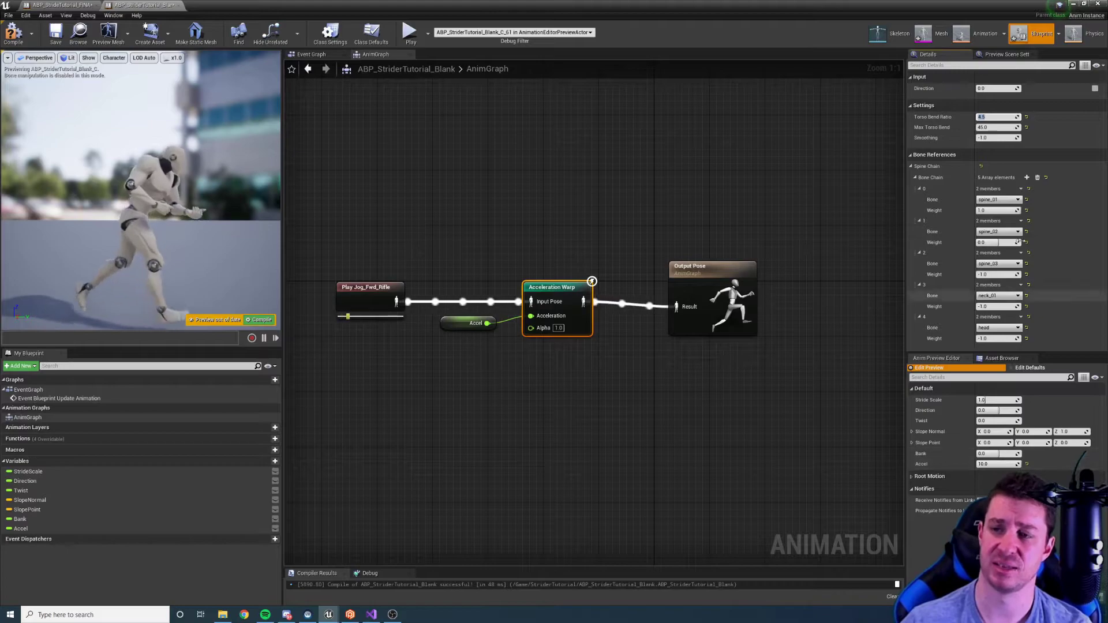
left_click(997, 124)
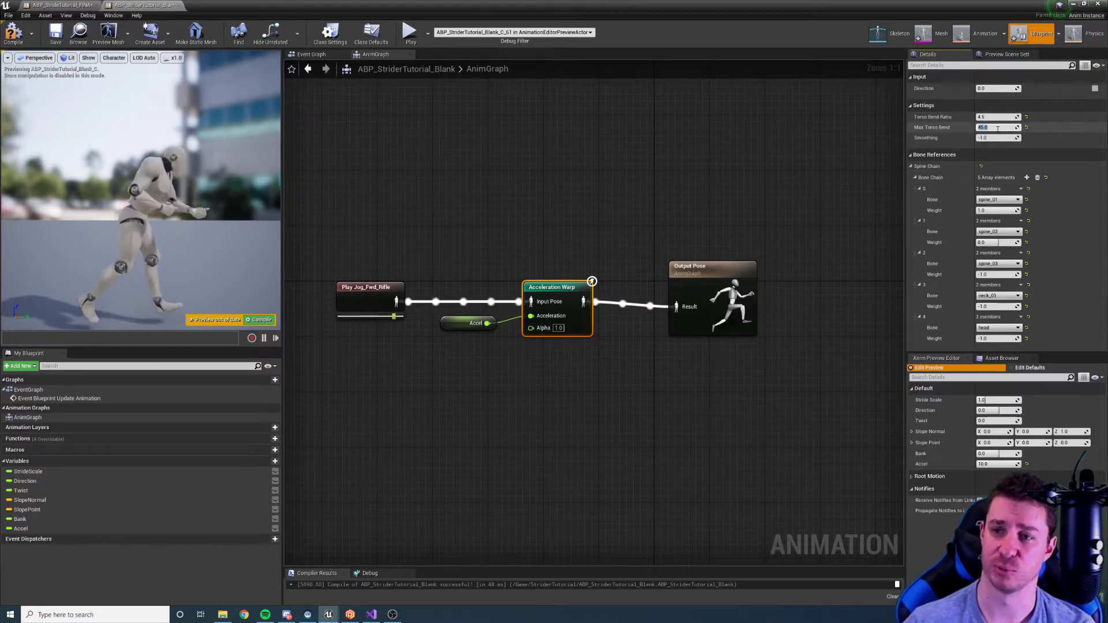
key("Return")
left_click(261, 320)
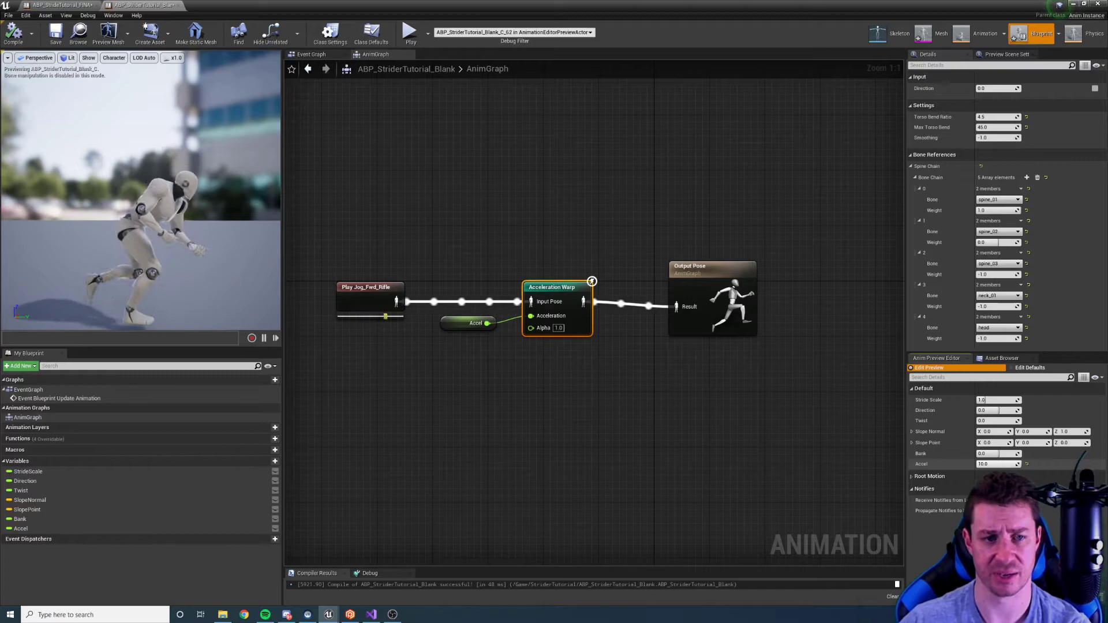
Step: Show the preview character's full bone hierarchy and examine the spine bones up close
scroll(138, 190, "up", 5)
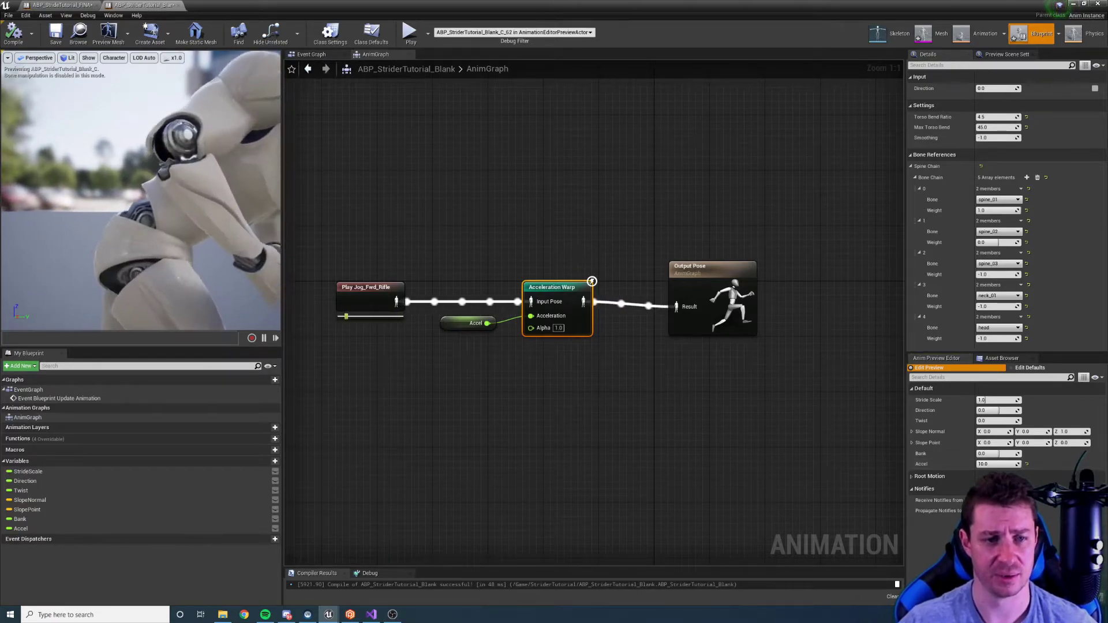
left_click(110, 59)
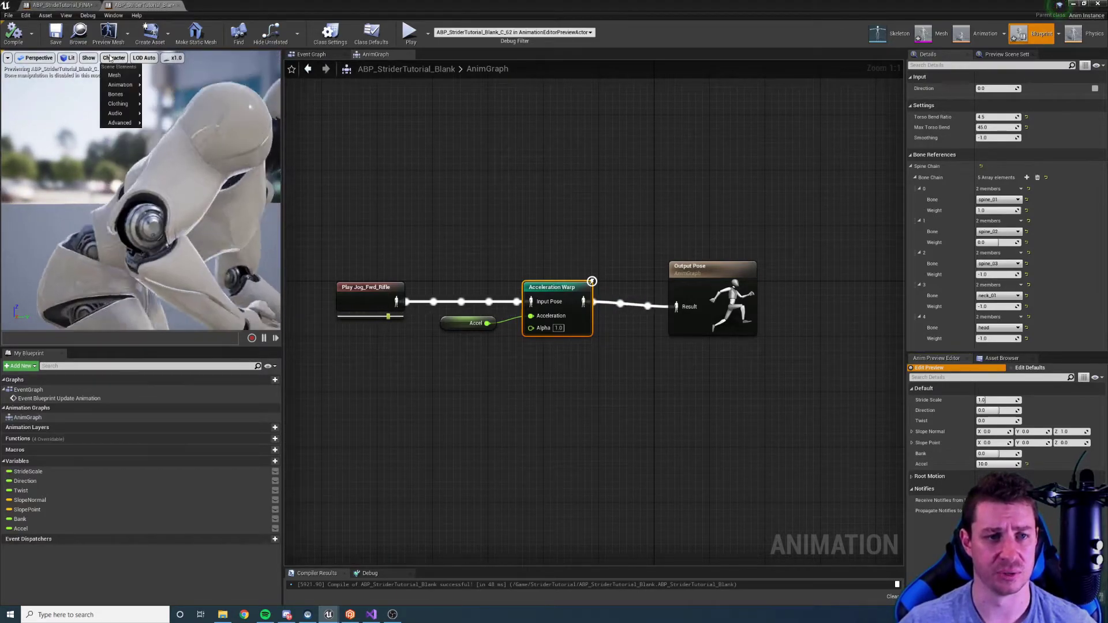
mouse_move(120, 94)
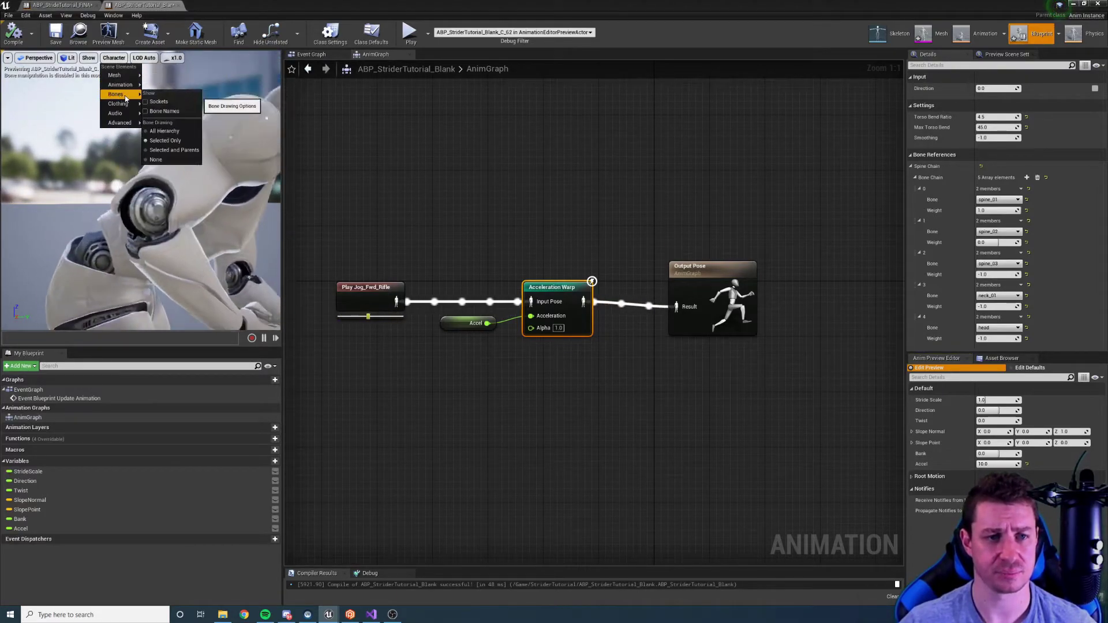
left_click(158, 131)
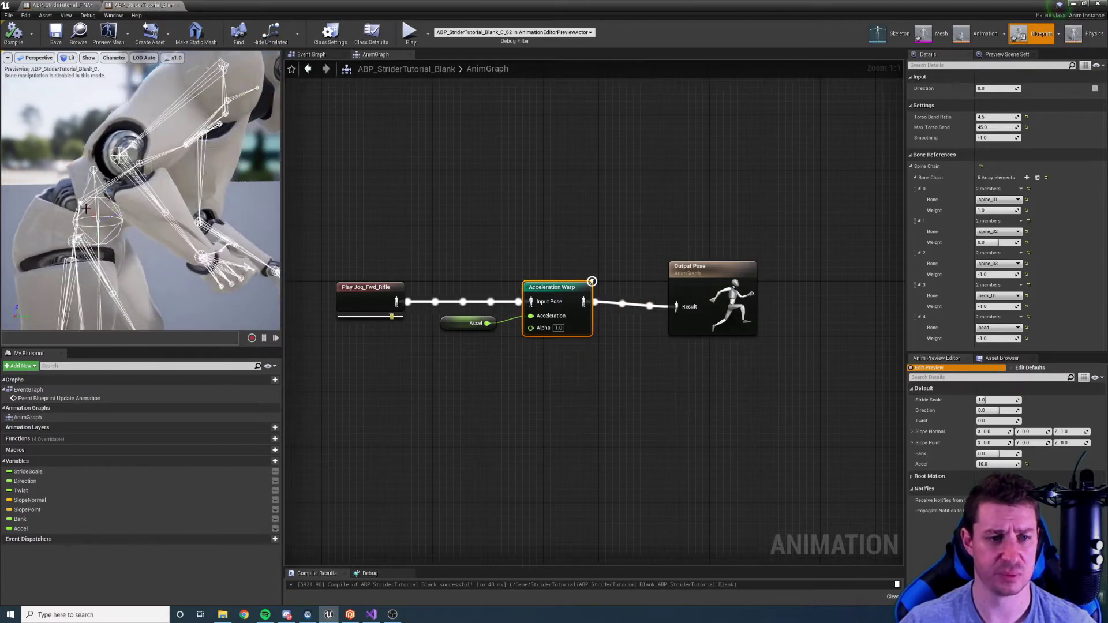
scroll(146, 193, "down", 4)
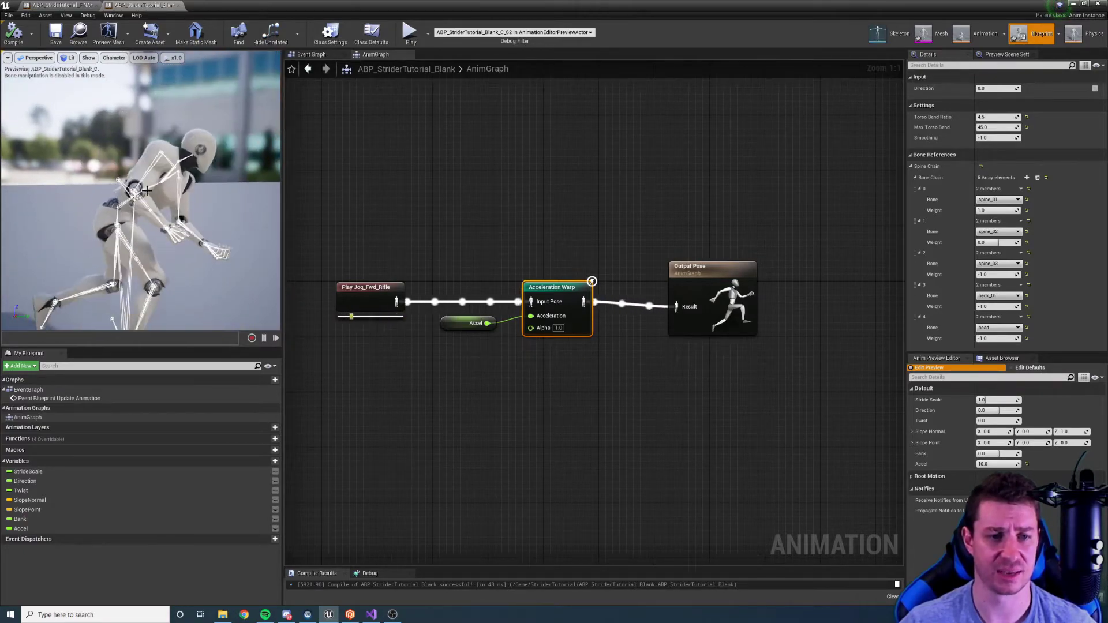
scroll(158, 189, "up", 5)
scroll(187, 164, "down", 6)
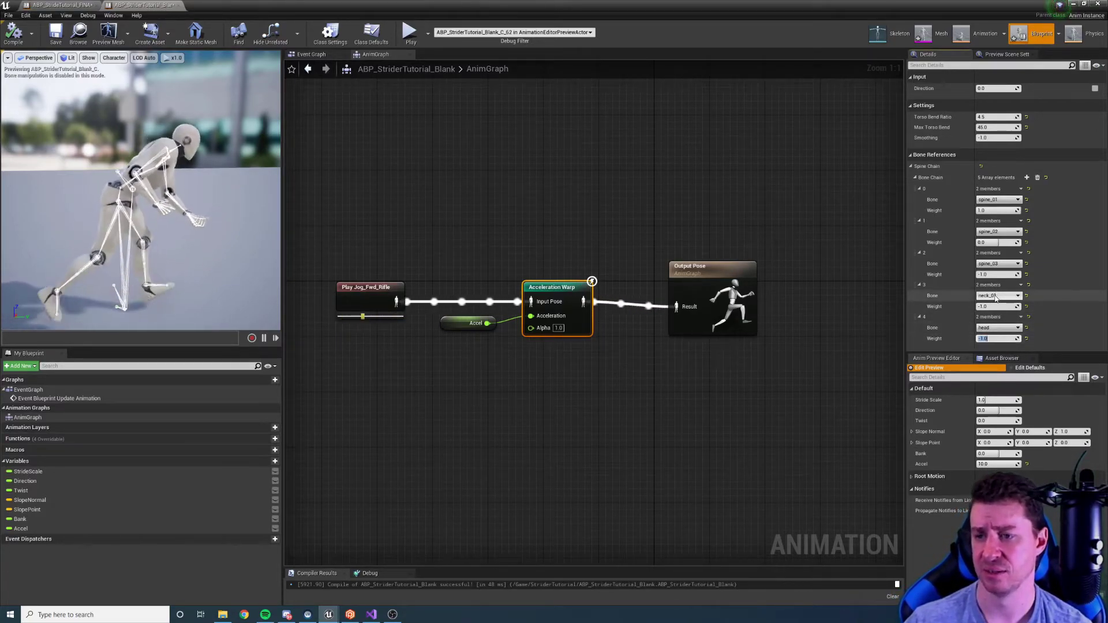
Step: Try bone weights of -0.5 for spine_03 and -0.75 for neck_01, and compile the blueprint
left_click(999, 242)
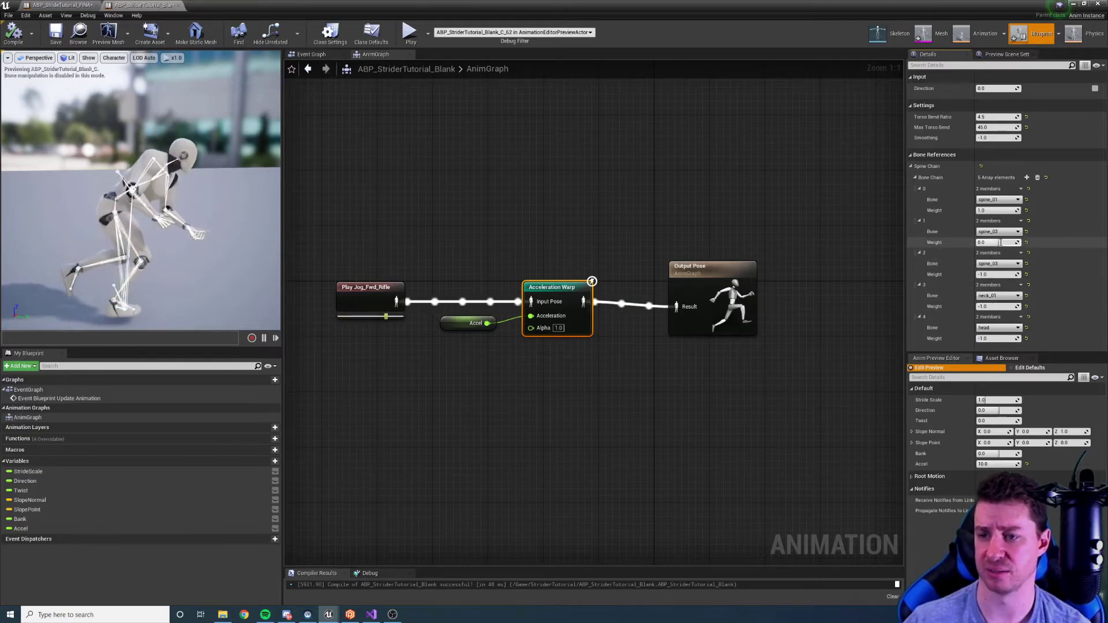
left_click(996, 274)
type("-0.75")
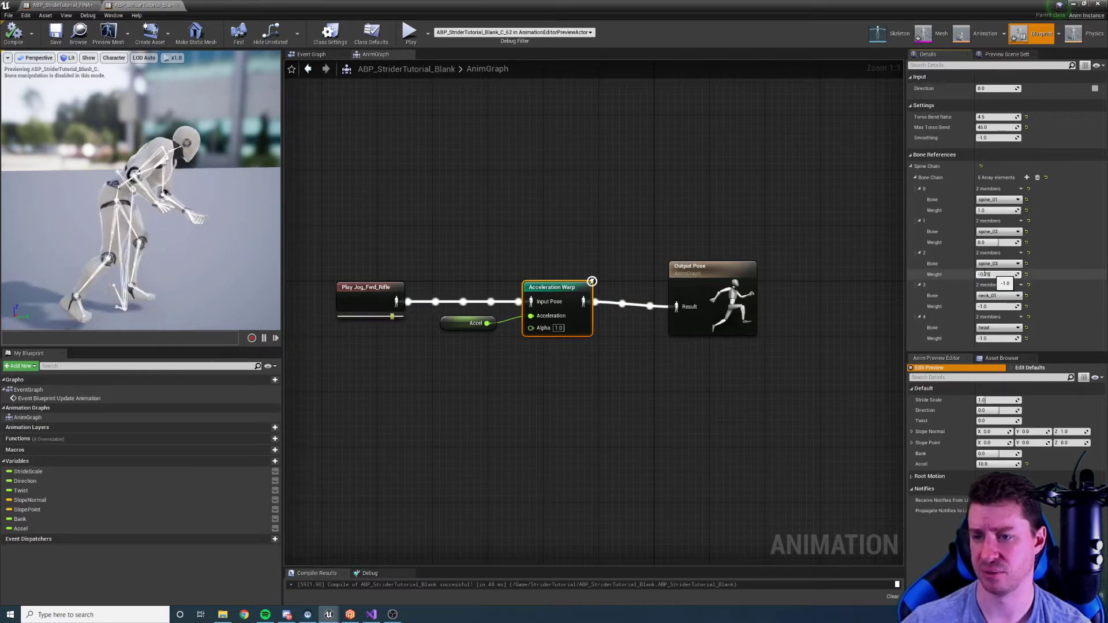
type(".5")
left_click(995, 306)
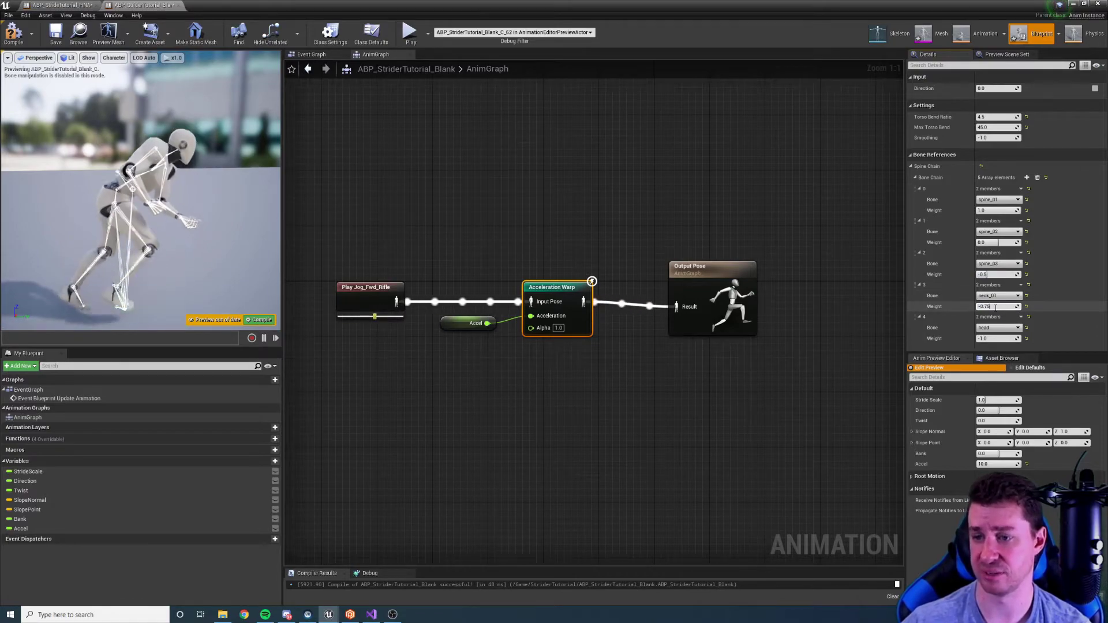
left_click(259, 320)
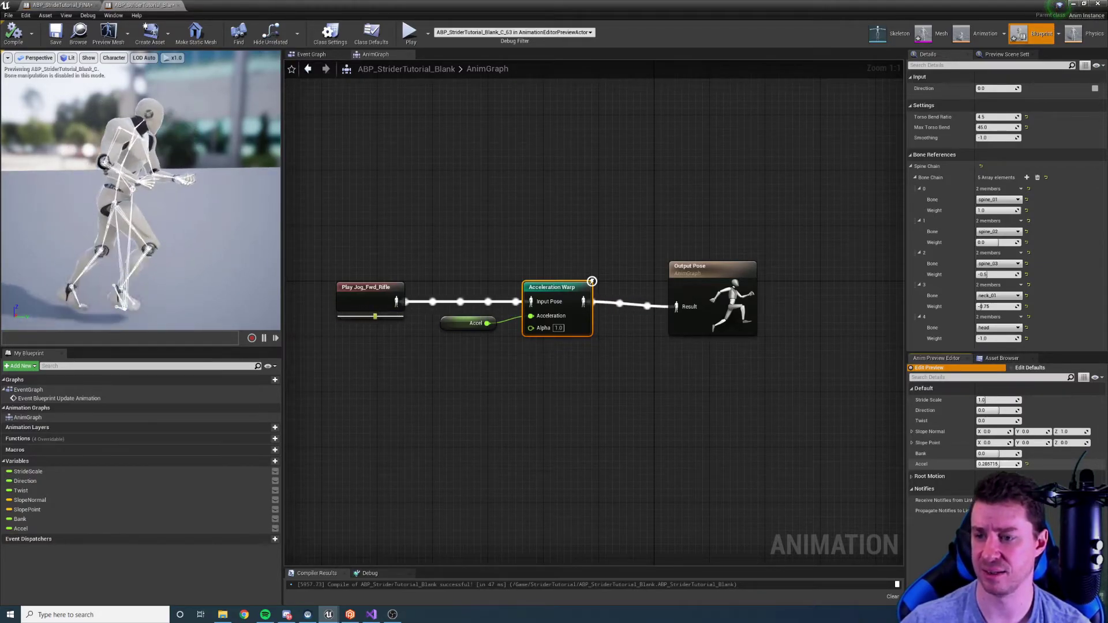
Step: Try a weight of -1 for the neck_01 bone in the chain
left_click(994, 307)
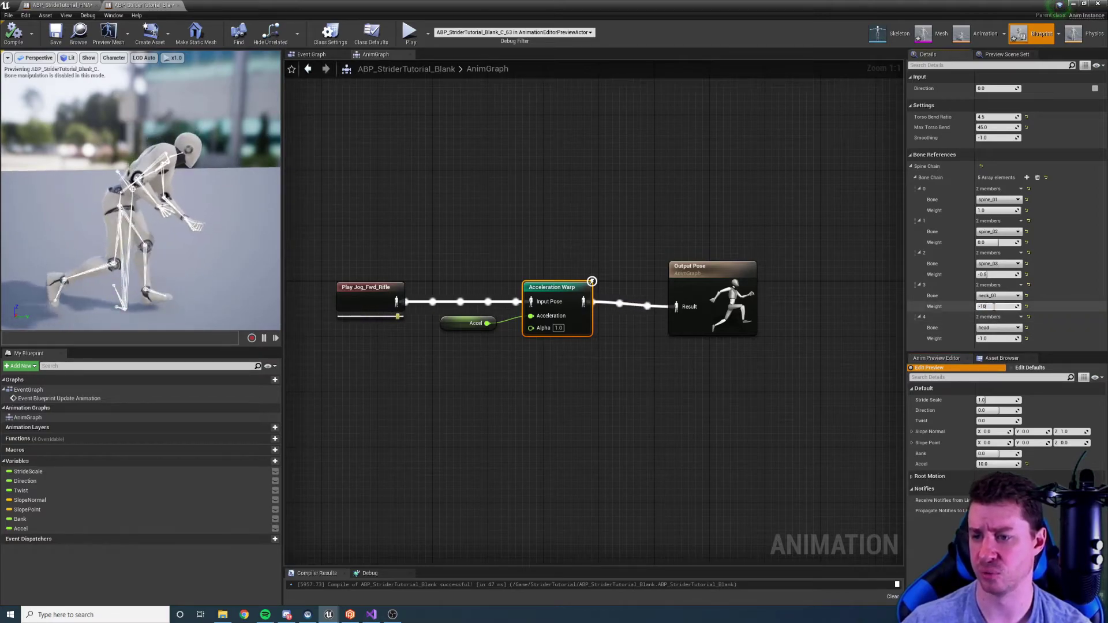
key("Return")
left_click(989, 313)
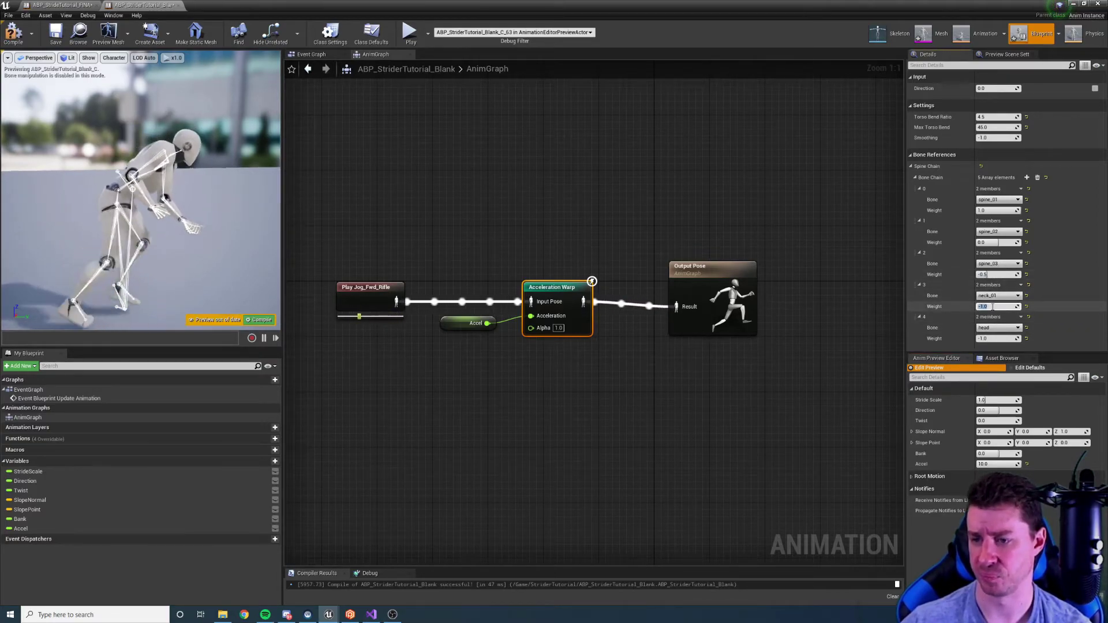
Step: Set the weights of the neck_01 and head bones in the Bone Chain to -0.5
left_click(992, 307)
type("-0")
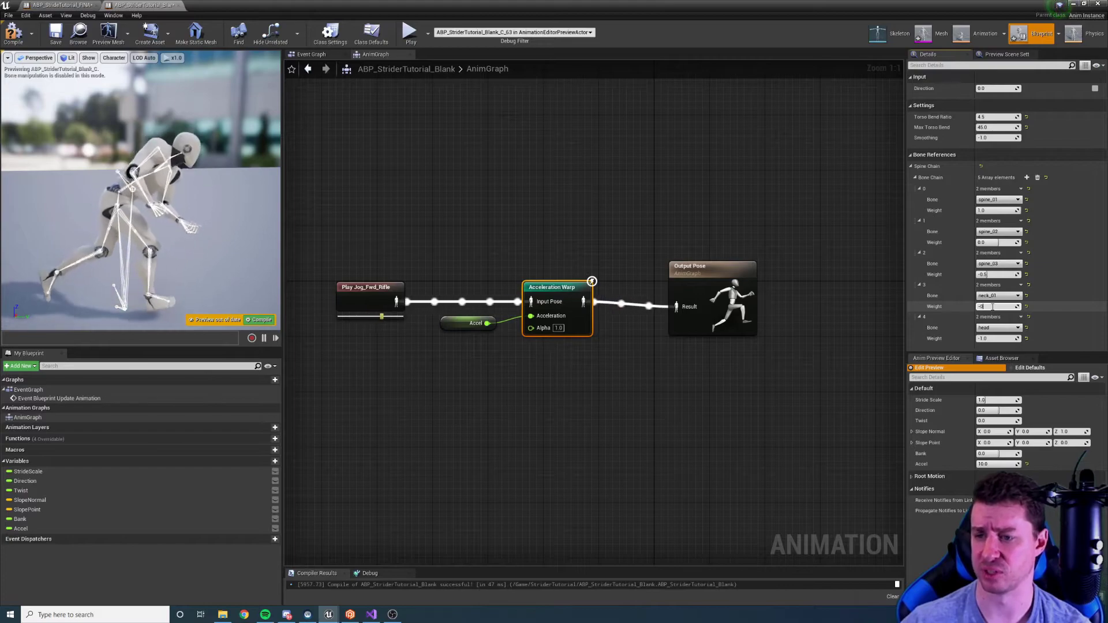
type(".5")
key("Return")
left_click(1002, 340)
type("-0.5")
key("Return")
Step: Set the spine_03 bone's weight to -1, compile, and preview the pose with Accel at -10
left_click(994, 275)
type("-1")
key("Return")
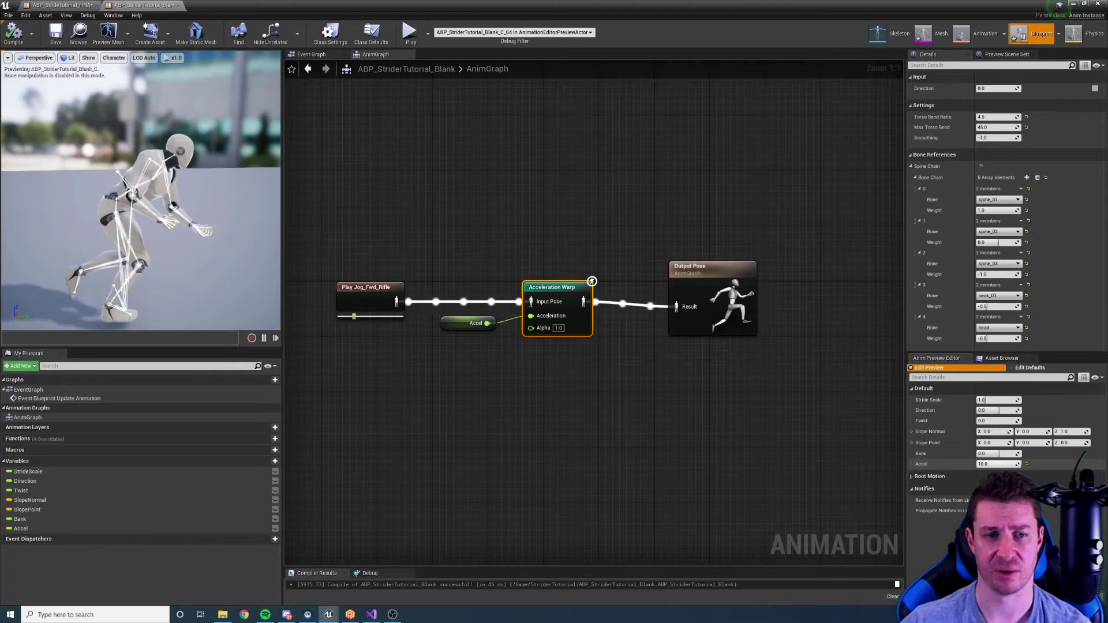
left_click_drag(989, 464, 976, 464)
Step: Expose the Direction input as a pin on the Acceleration Warp node and compile the blueprint
left_click(455, 323)
left_click(546, 291)
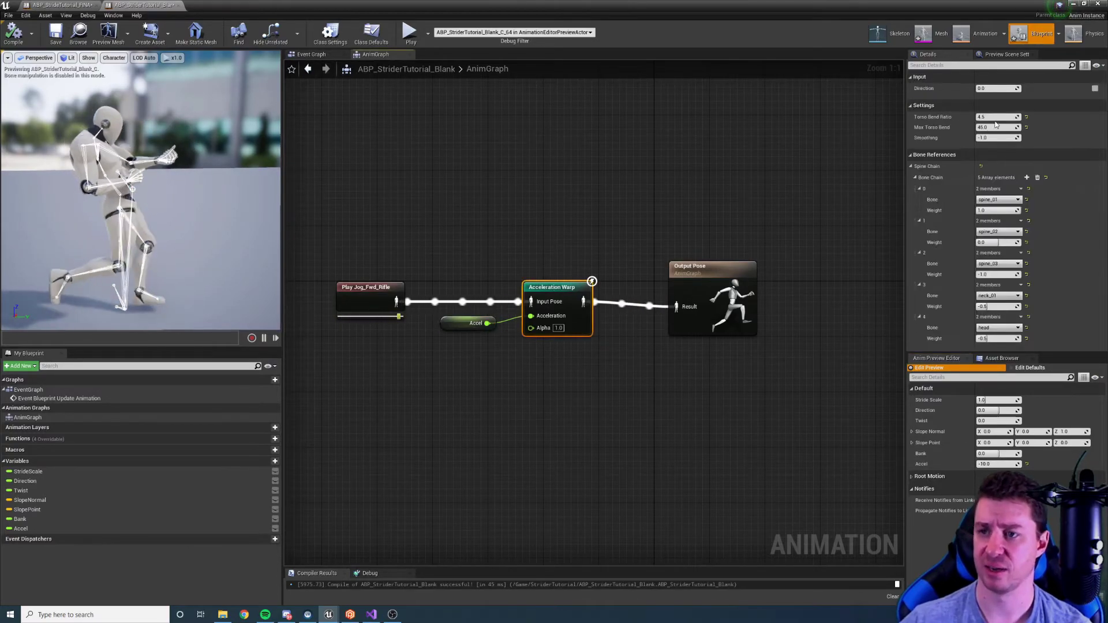
left_click(1094, 89)
left_click_drag(531, 328, 452, 360)
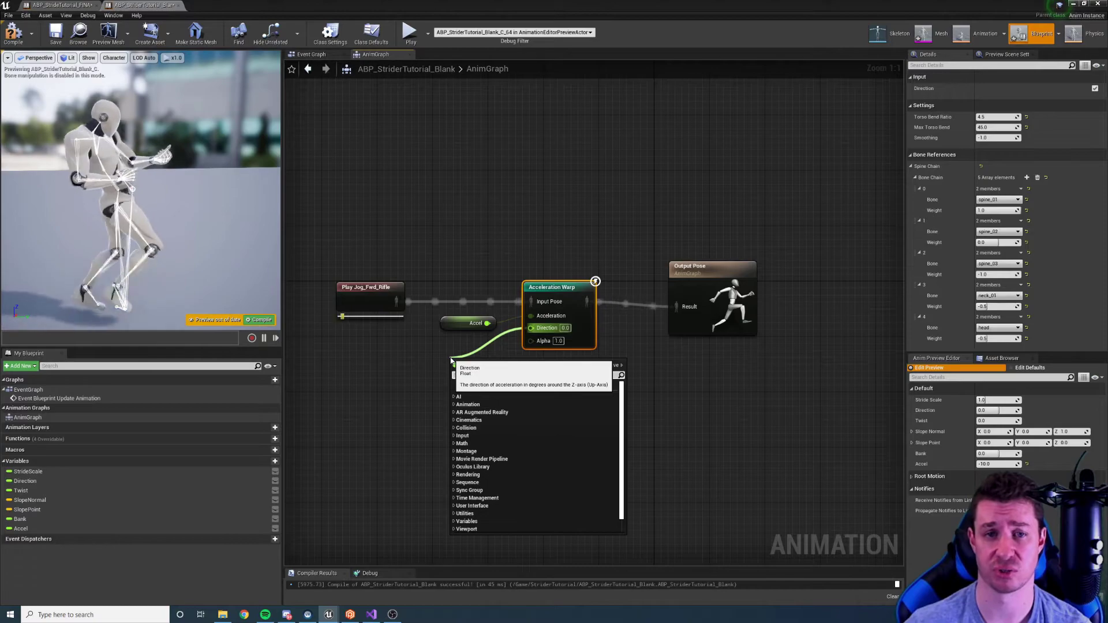
left_click(431, 352)
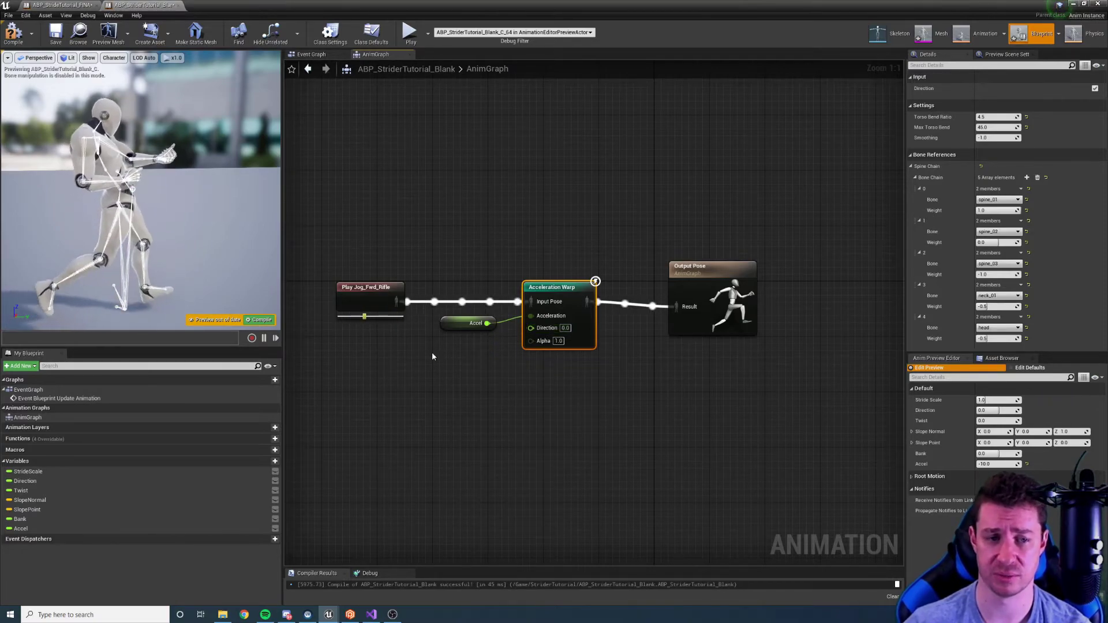
left_click(539, 291)
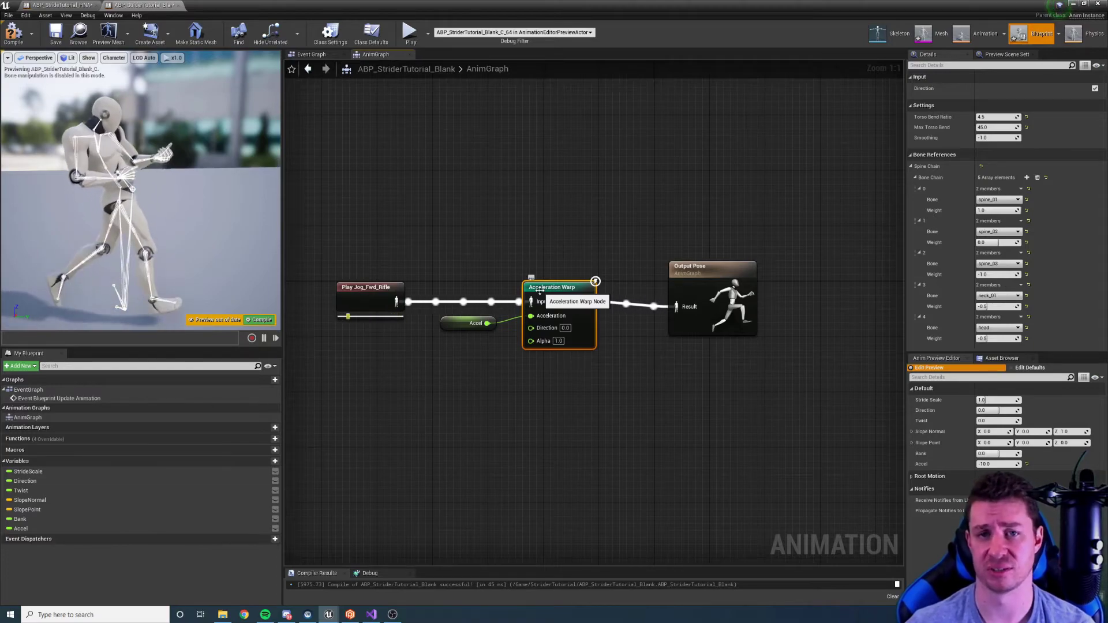
key("F7")
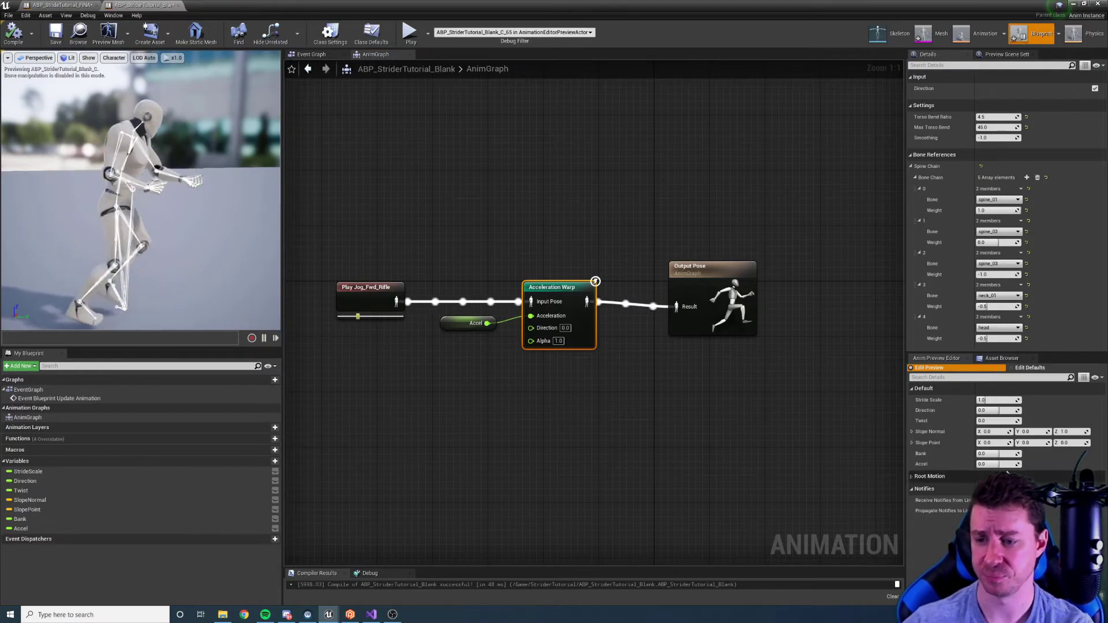
Step: Set the Acceleration Warp node's Max Torso Bend to 30 and Torso Bend Ratio to 3, and compile the blueprint
left_click(992, 127)
type("30")
key("Tab")
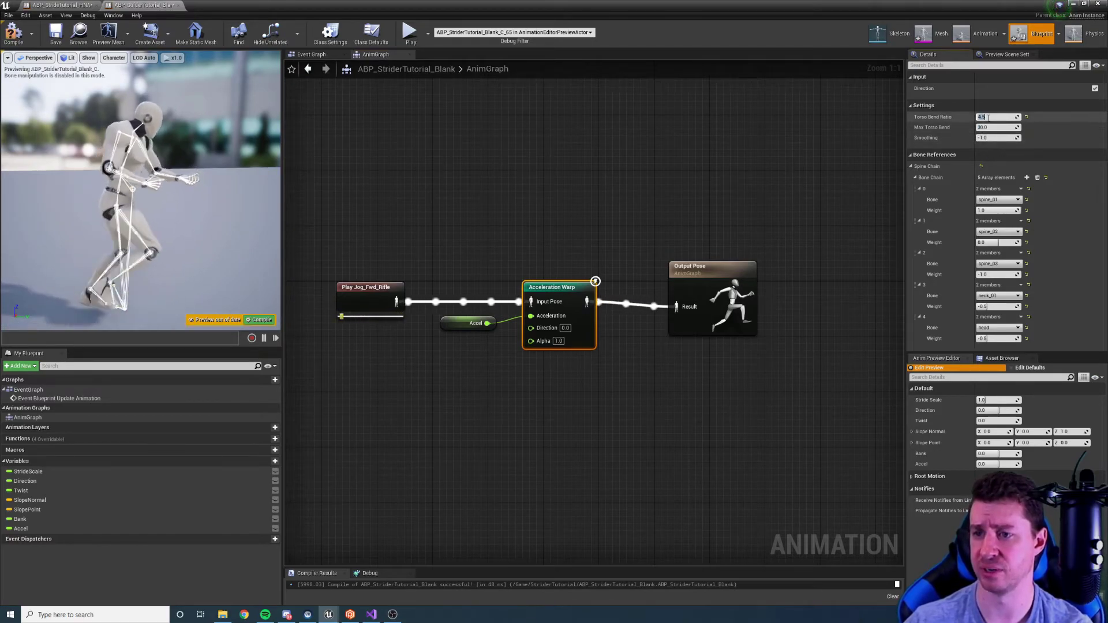
type("3")
key("Return")
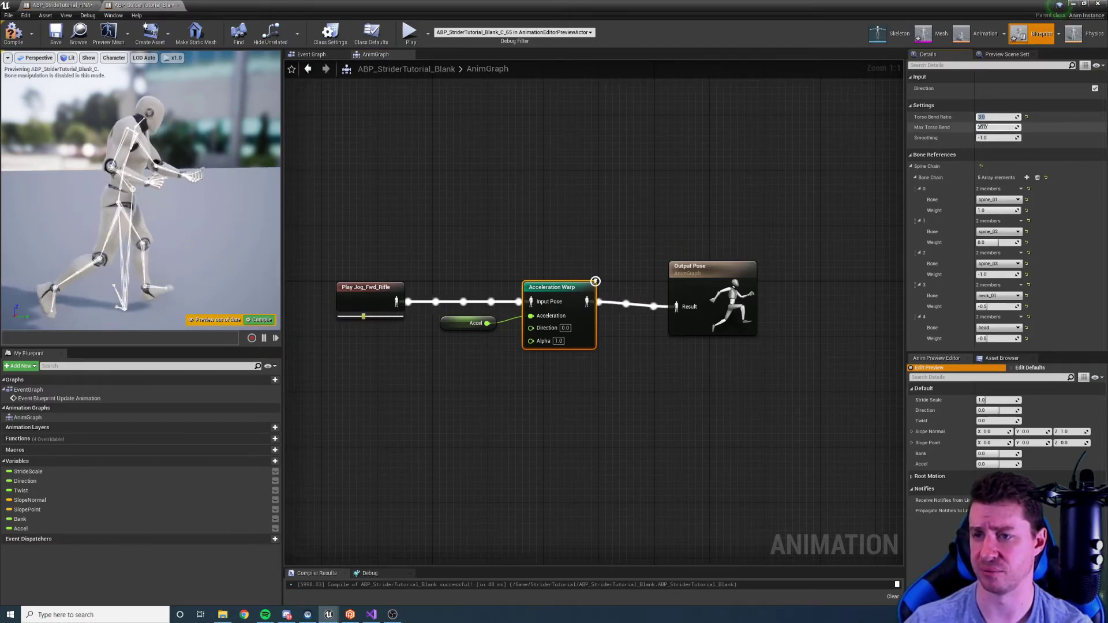
left_click(995, 138)
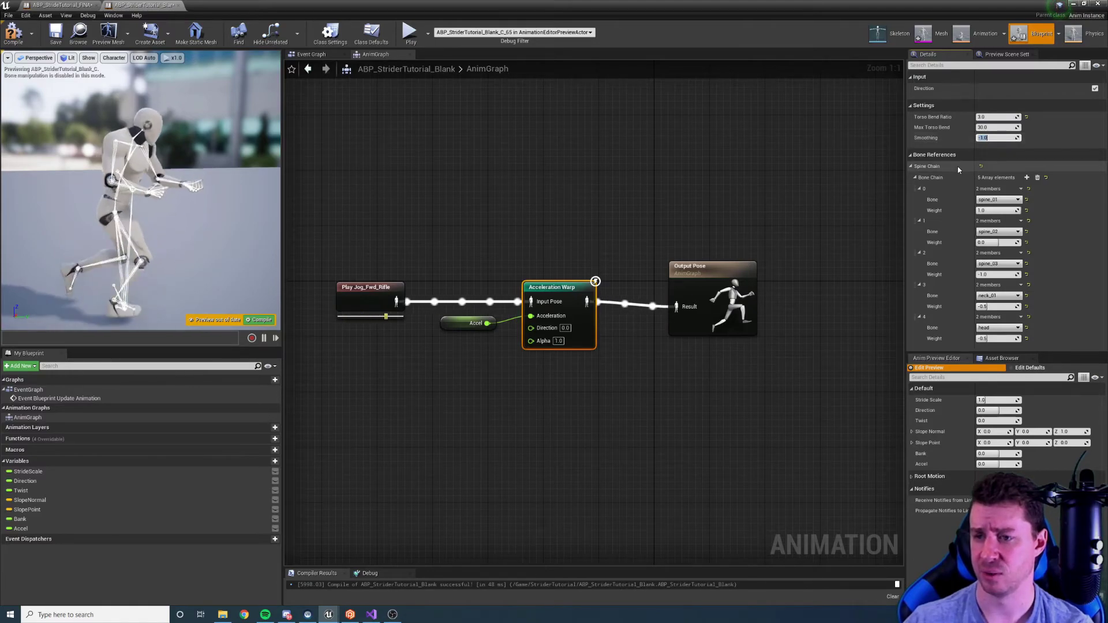
left_click(262, 321)
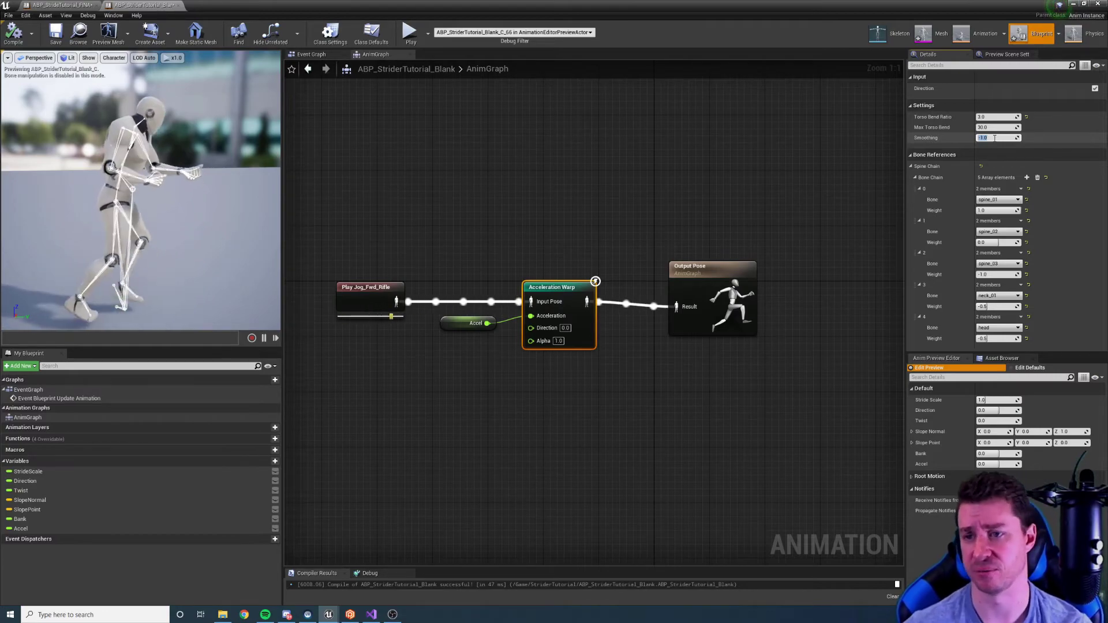
Step: Try a Smoothing value of 10 on the Acceleration Warp node and preview the lean with Accel at 10
type("0")
key("Return")
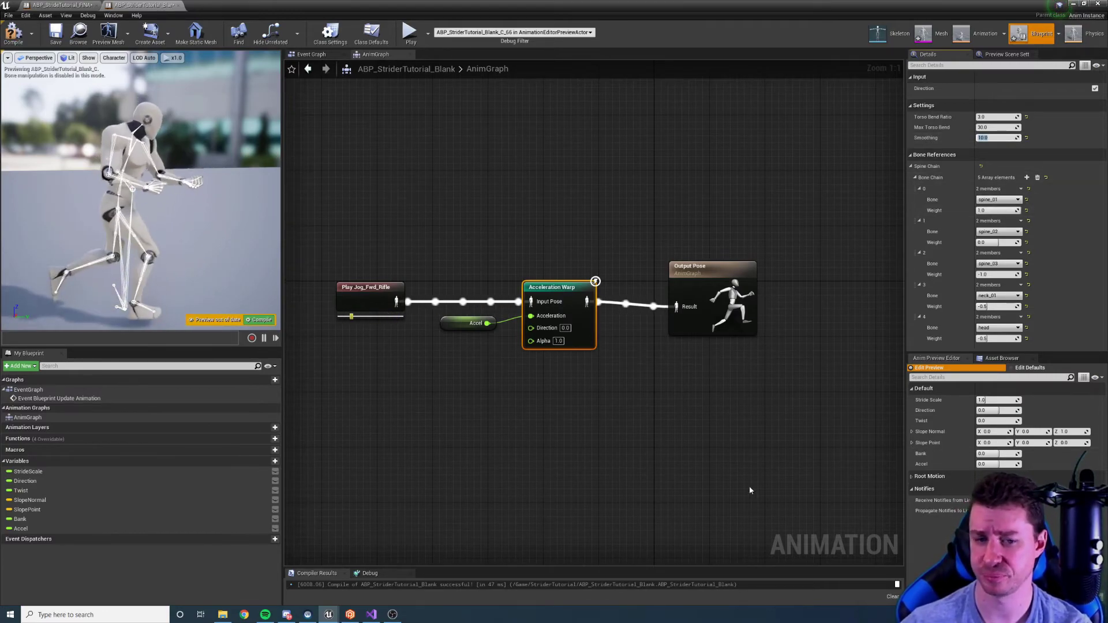
left_click_drag(997, 464, 1020, 464)
Step: Try a Smoothing value of 50 on the Acceleration Warp node, compile, and preview the lean with Accel at -10
left_click(997, 137)
type("50")
key("Return")
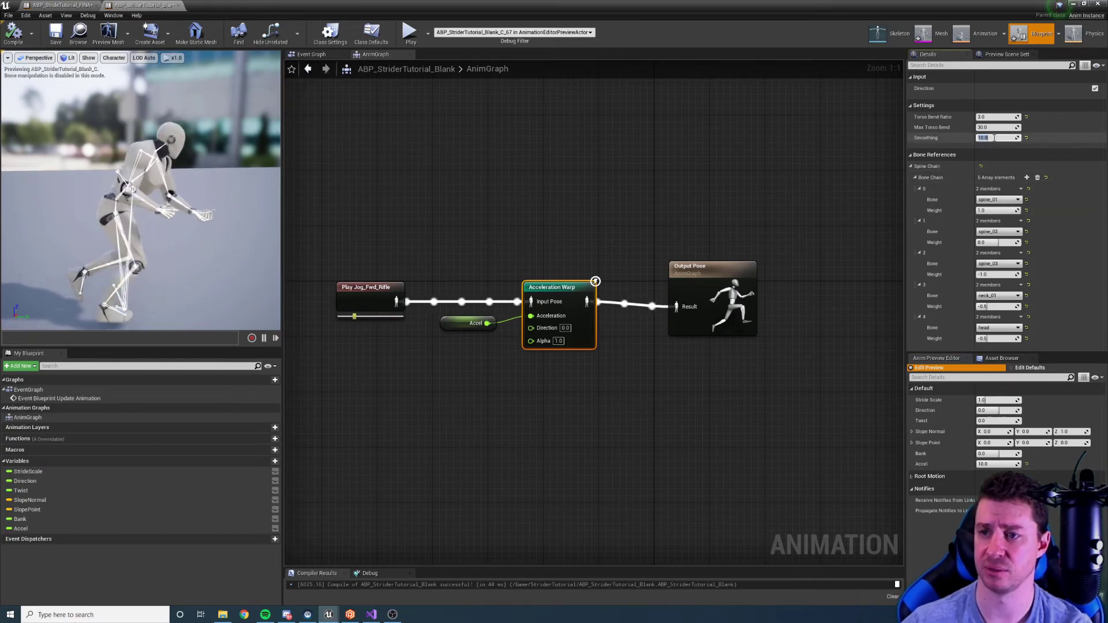
left_click(262, 321)
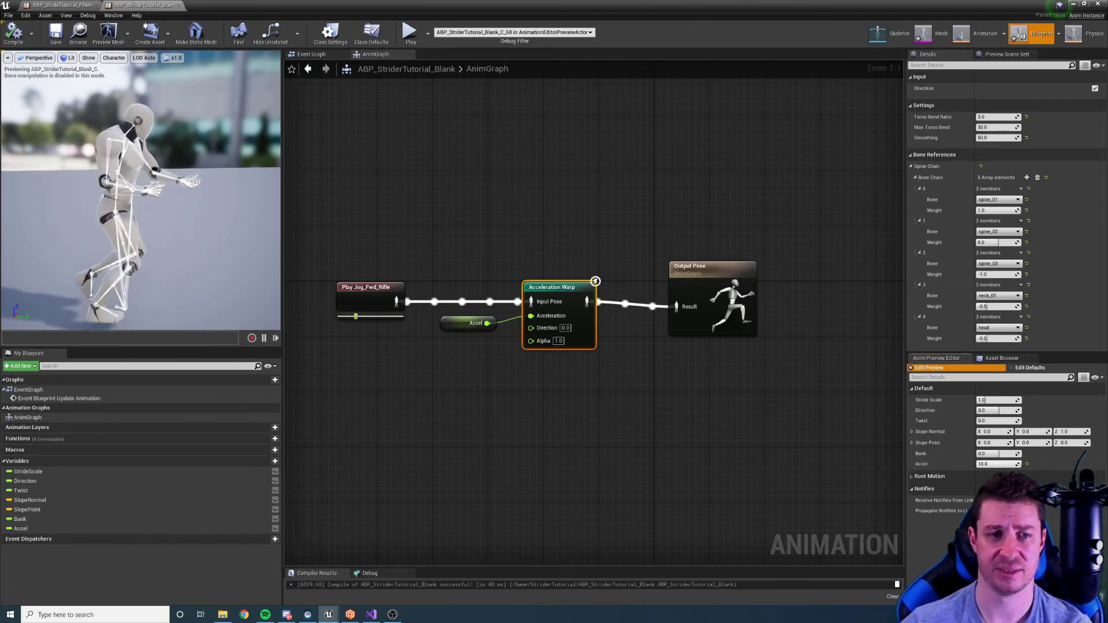
left_click(990, 463)
type("-10")
key("Return")
Step: Set the Acceleration Warp node's Smoothing back to -1 and compile the blueprint
left_click(997, 138)
type("1")
key("Return")
left_click(269, 322)
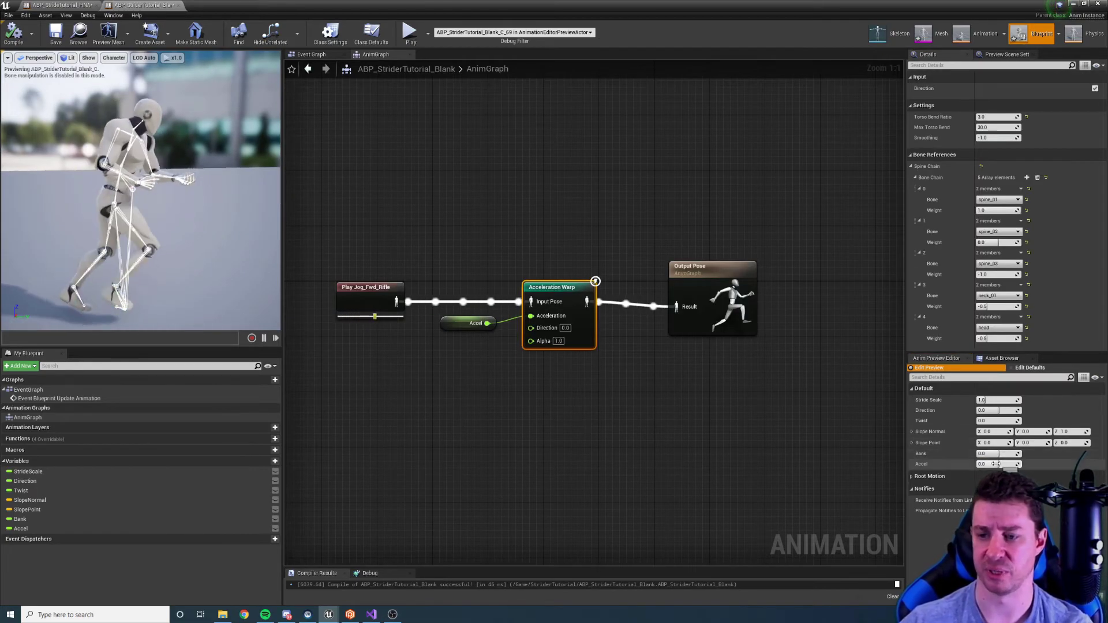